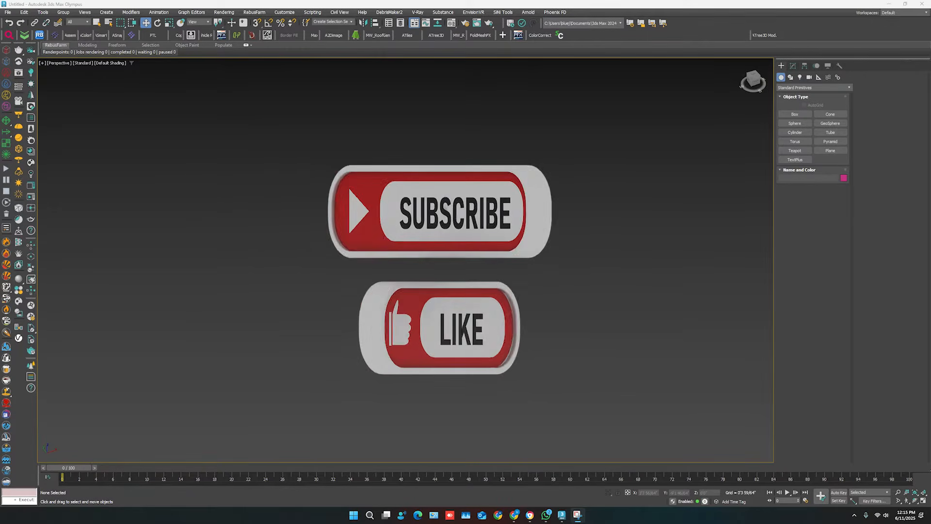
Unhide all hidden objects so the tree, bush and grass models are available in the scene.
right_click(367, 198)
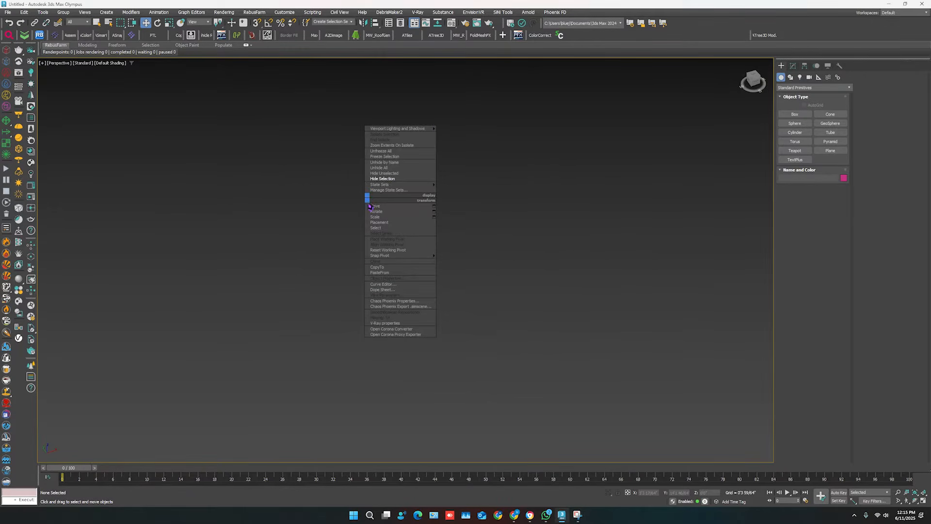
left_click(381, 168)
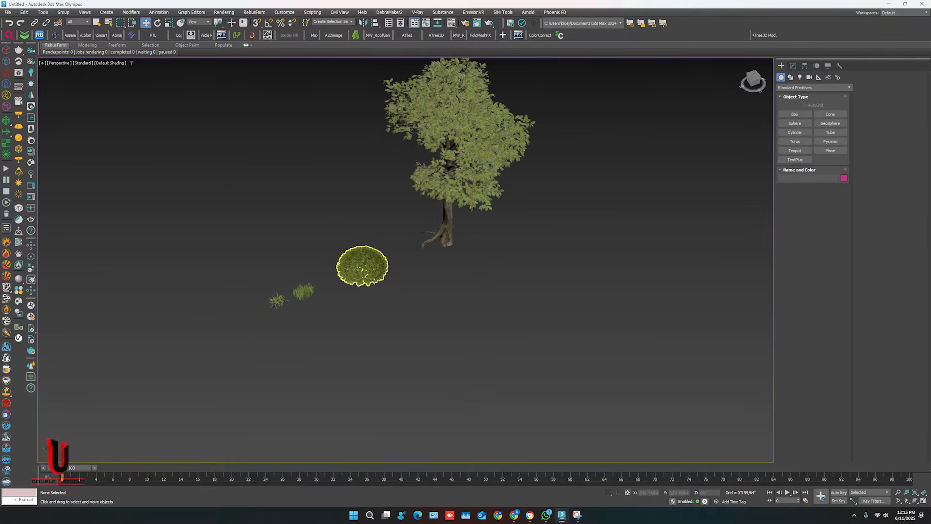
scroll(393, 289, "down", 5)
middle_click_drag(395, 290, 366, 217)
scroll(366, 222, "down", 2)
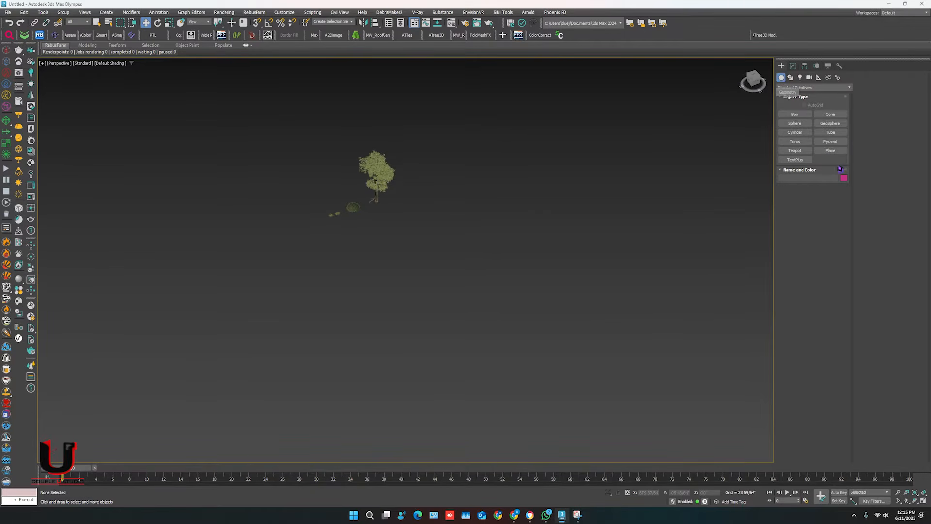
Create a large rectangular ground plane in the perspective view and move it close to the tree and grass models.
left_click(830, 150)
left_click_drag(566, 213, 475, 335)
key("w")
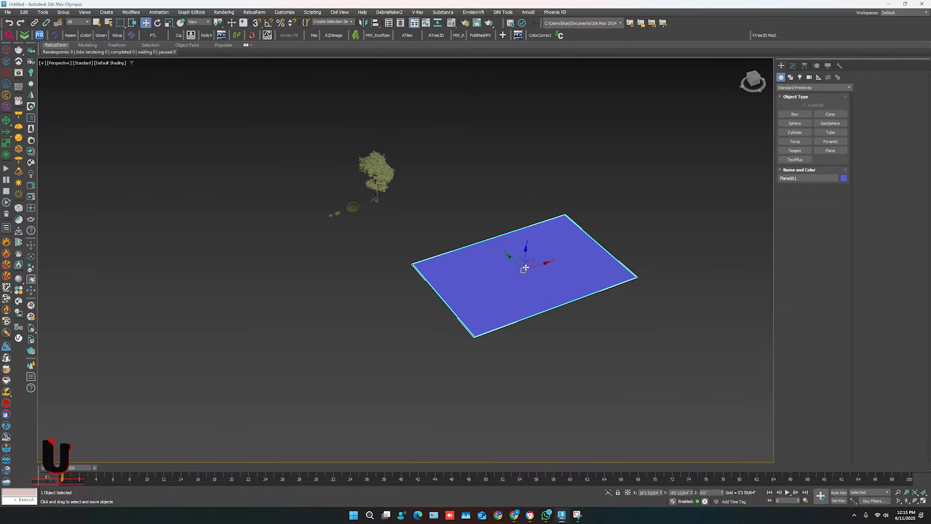
left_click_drag(525, 262, 438, 244)
scroll(388, 254, "up", 5)
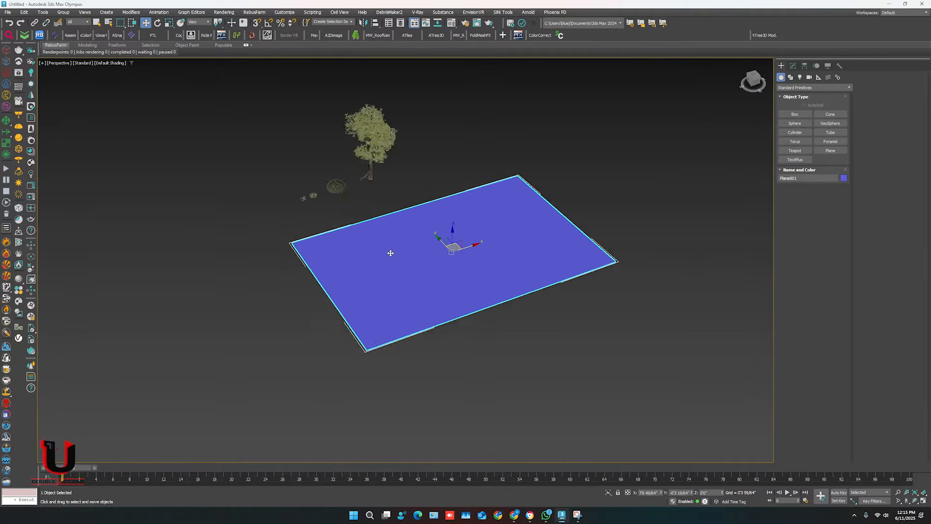
middle_click_drag(399, 254, 425, 255)
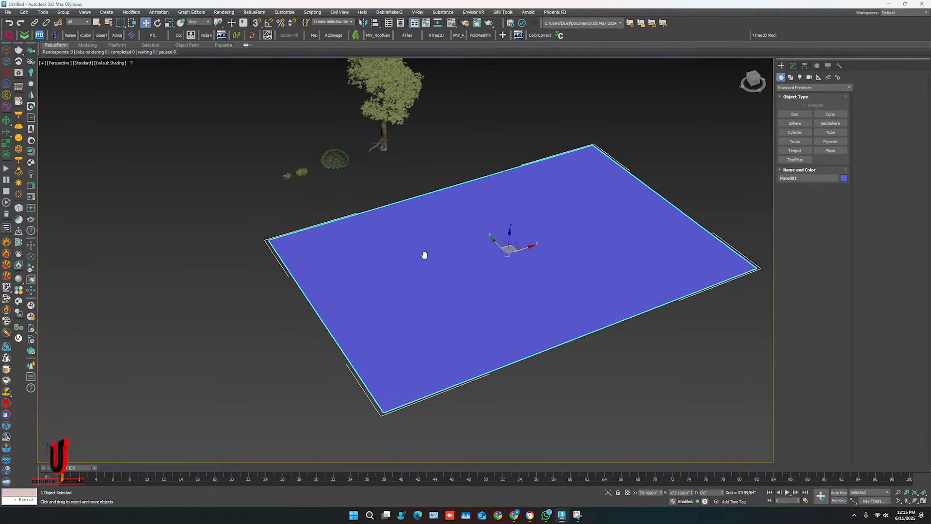
left_click(734, 187)
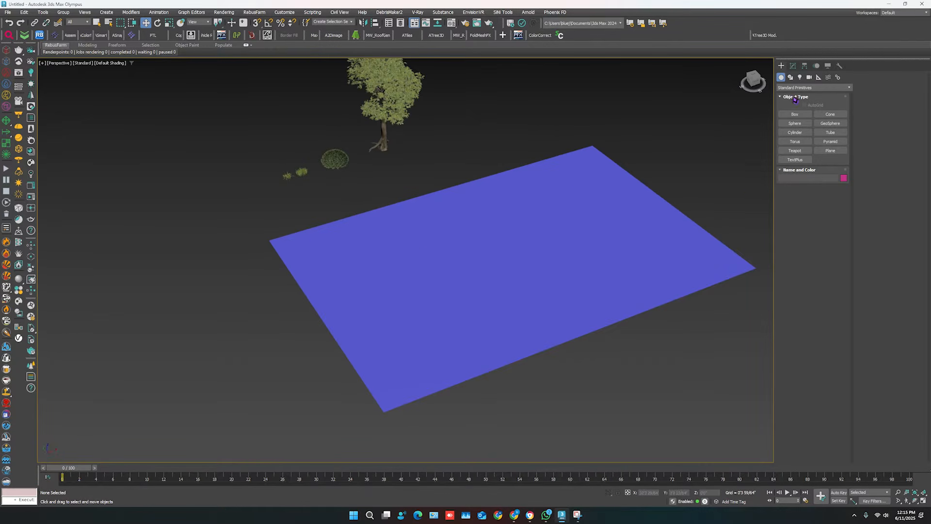
Create a Chaos Scatter object on the empty area beside the ground plane.
left_click(795, 88)
scroll(799, 131, "down", 3)
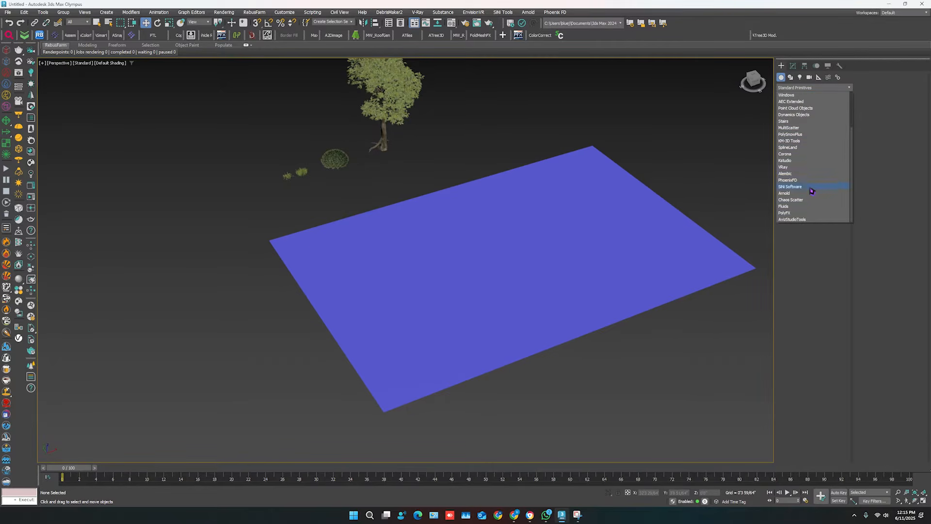
left_click(791, 200)
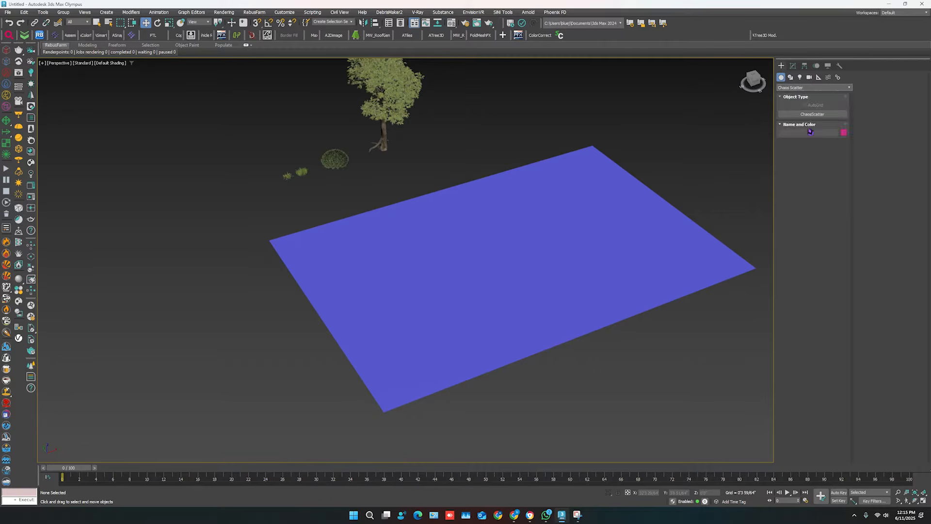
left_click(812, 114)
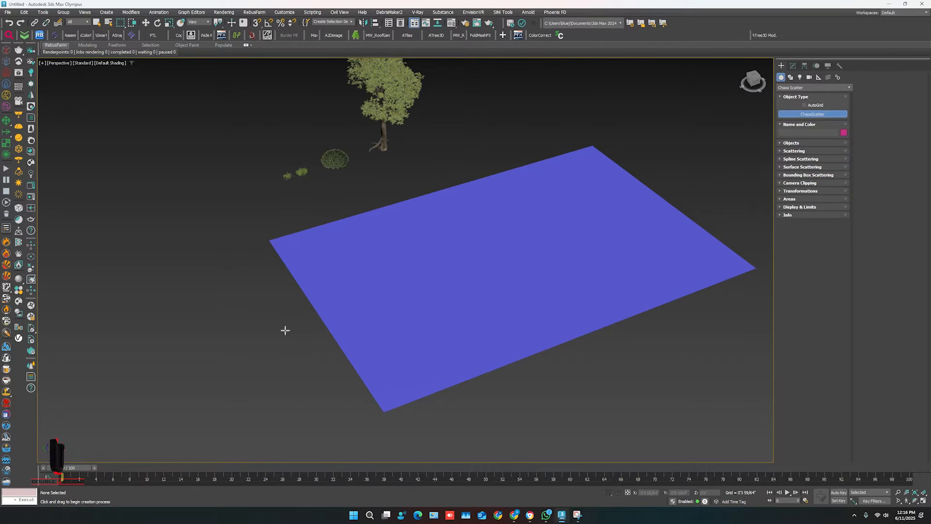
left_click(220, 276)
left_click_drag(221, 276, 222, 283)
right_click(223, 283)
middle_click_drag(229, 276, 229, 299)
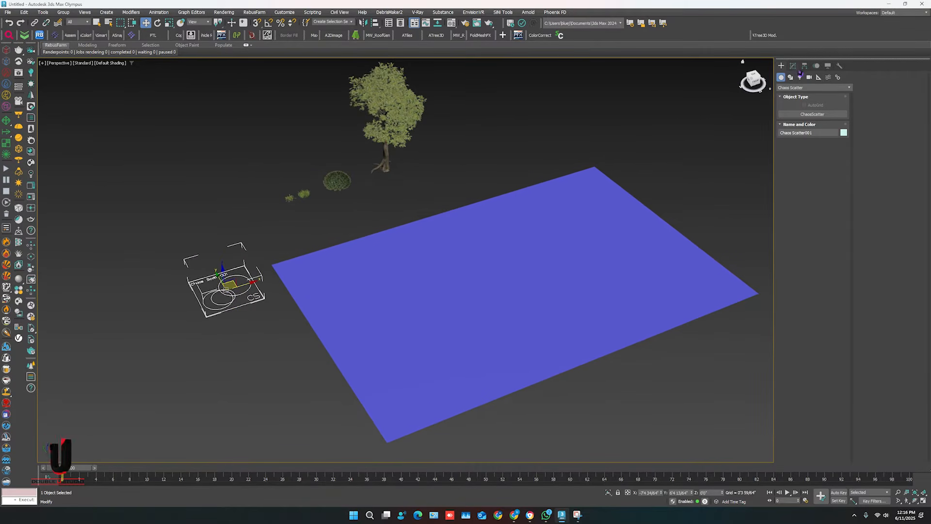
Add the ground plane to the scatter's distribute-on target objects.
left_click(794, 67)
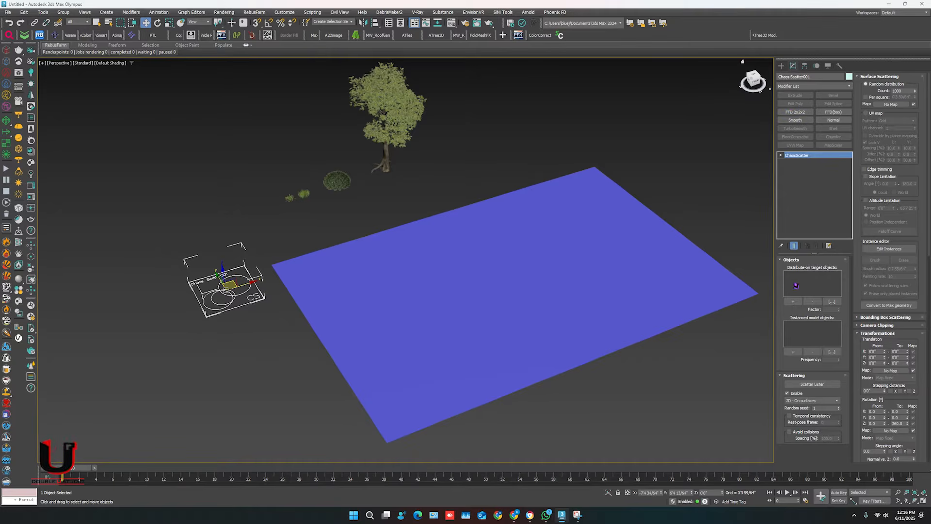
left_click(792, 301)
left_click(624, 295)
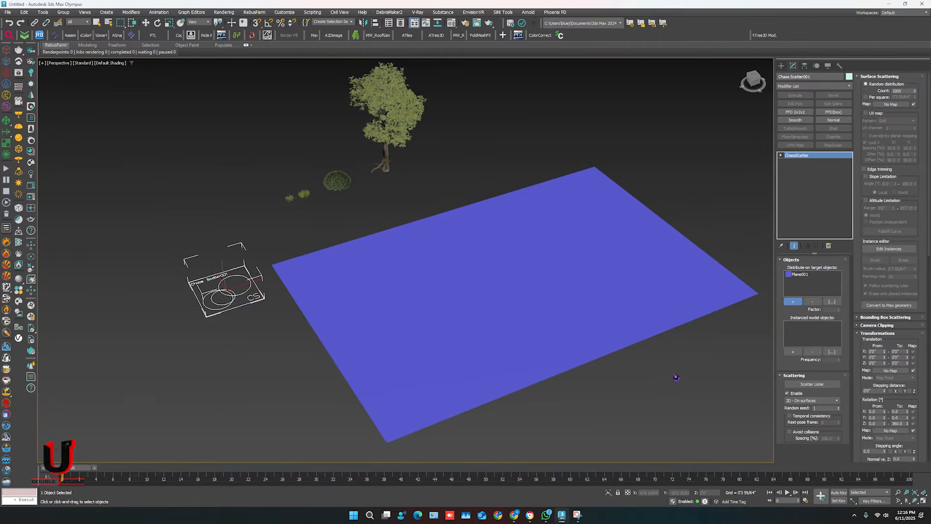
Add the two grass clumps, garden grass_036 and garden grass_24, as the scatter's instanced model objects.
left_click(793, 352)
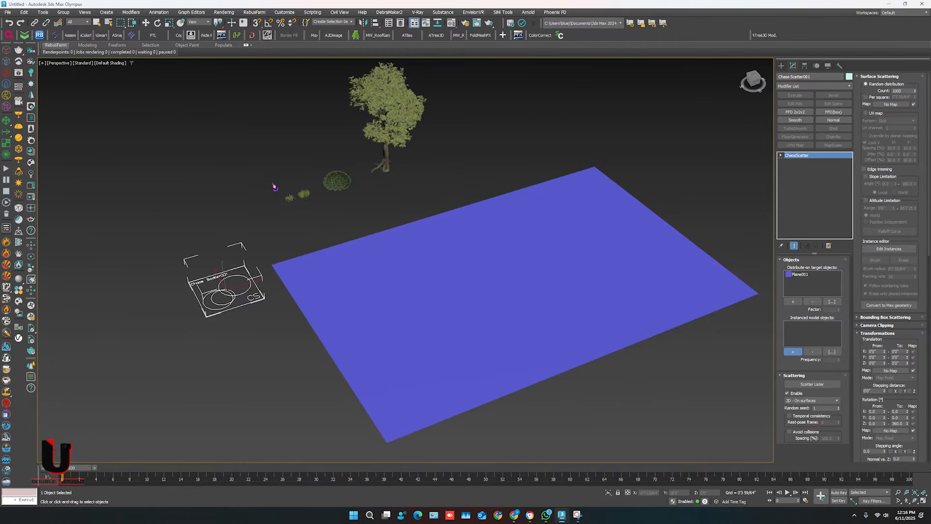
scroll(273, 187, "up", 3)
scroll(324, 208, "up", 3)
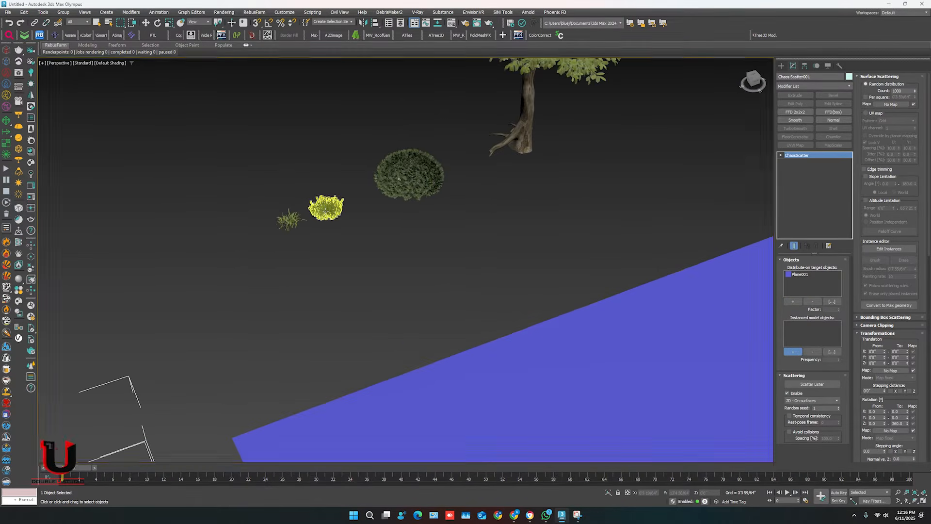
left_click(325, 208)
left_click(289, 219)
scroll(290, 219, "down", 2)
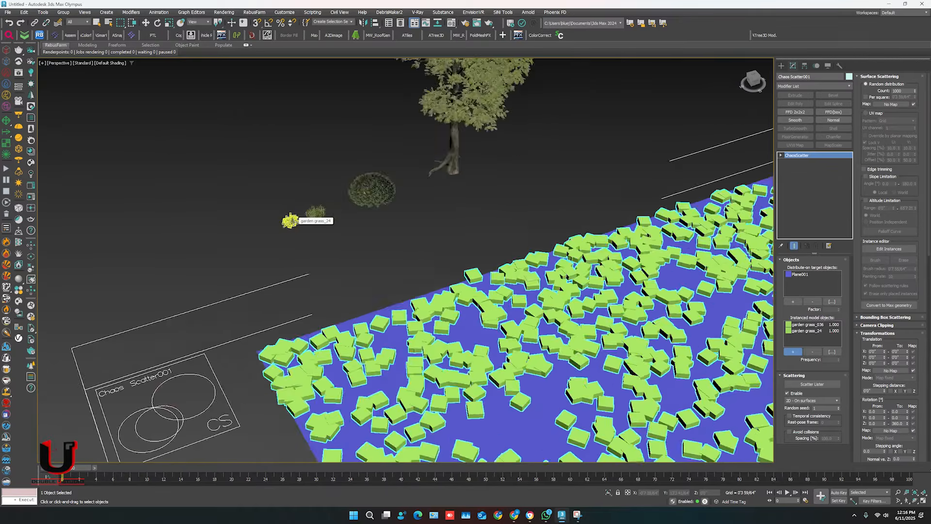
scroll(292, 221, "down", 3)
scroll(335, 252, "up", 2)
middle_click_drag(348, 269, 327, 235)
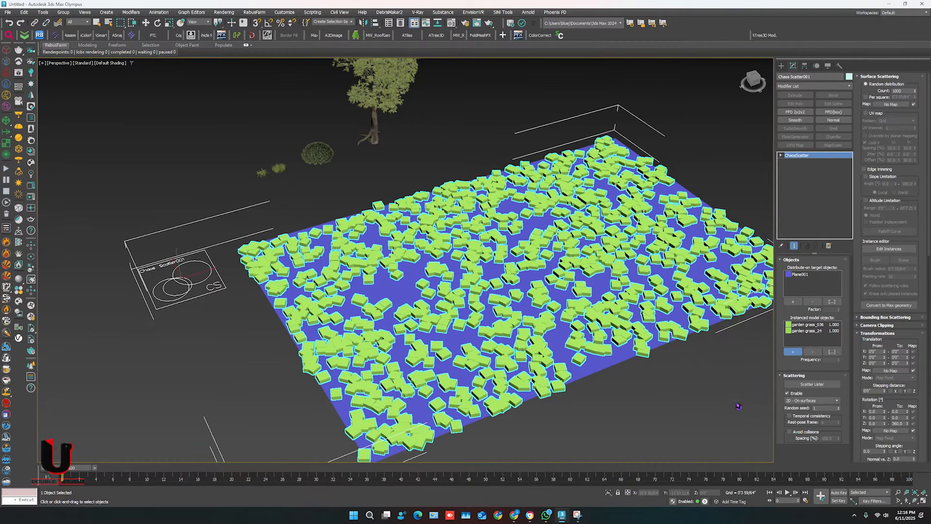
Set the random distribution count in Surface Scattering to 2000.
left_click(897, 91)
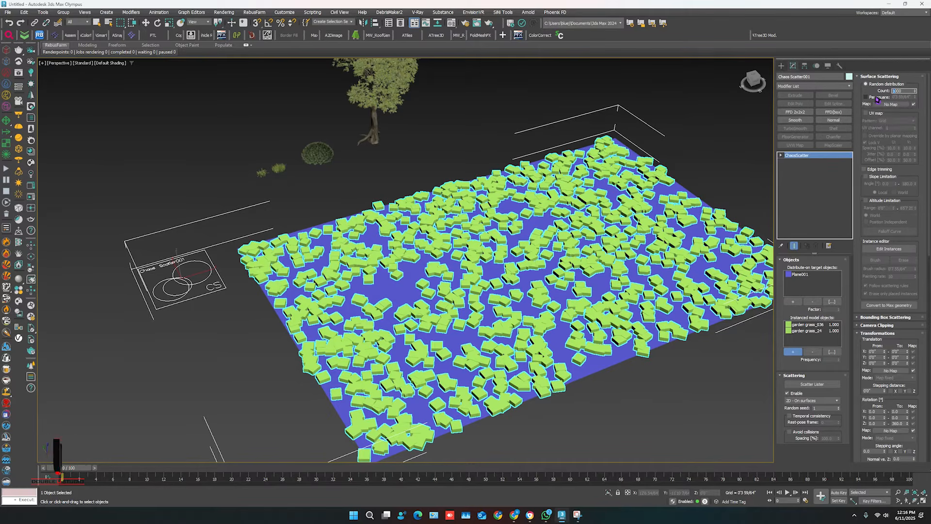
type("2000")
key("Return")
key("w")
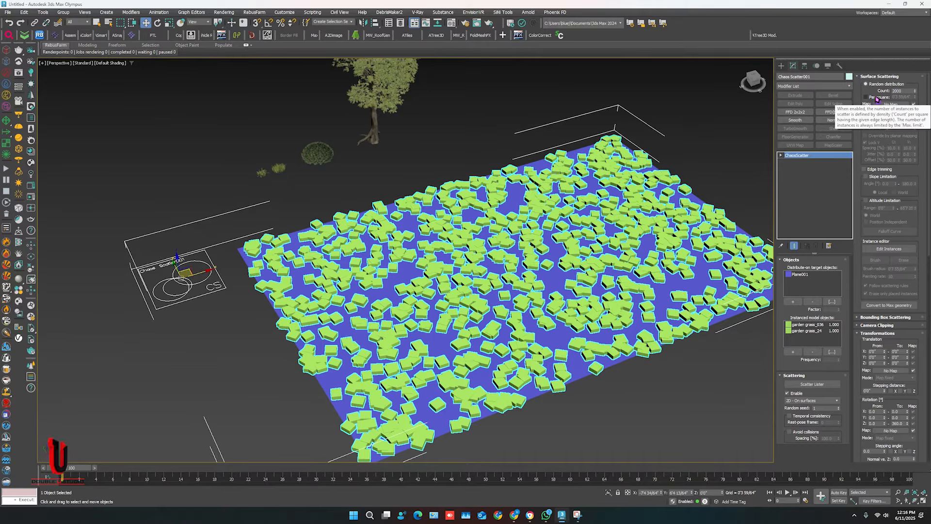
Set the random distribution count in Surface Scattering to 3000.
left_click_drag(904, 91, 880, 94)
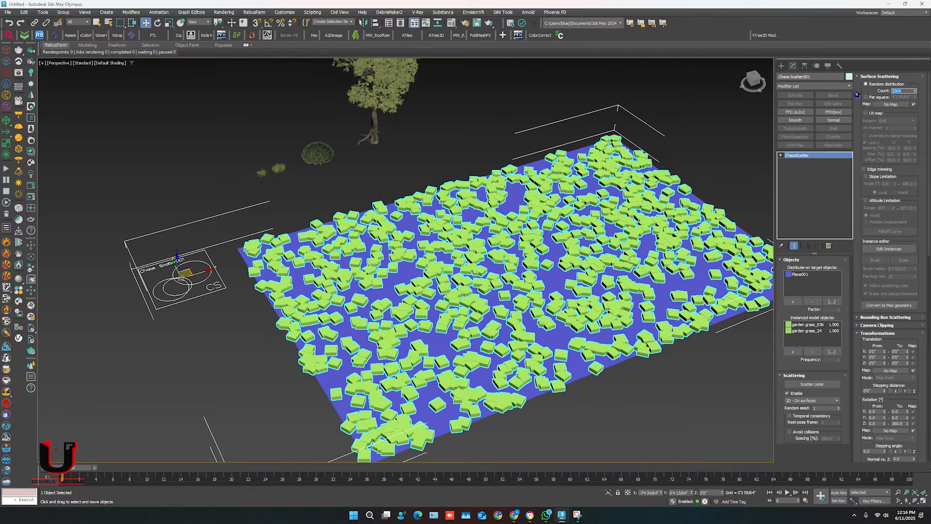
type("3000")
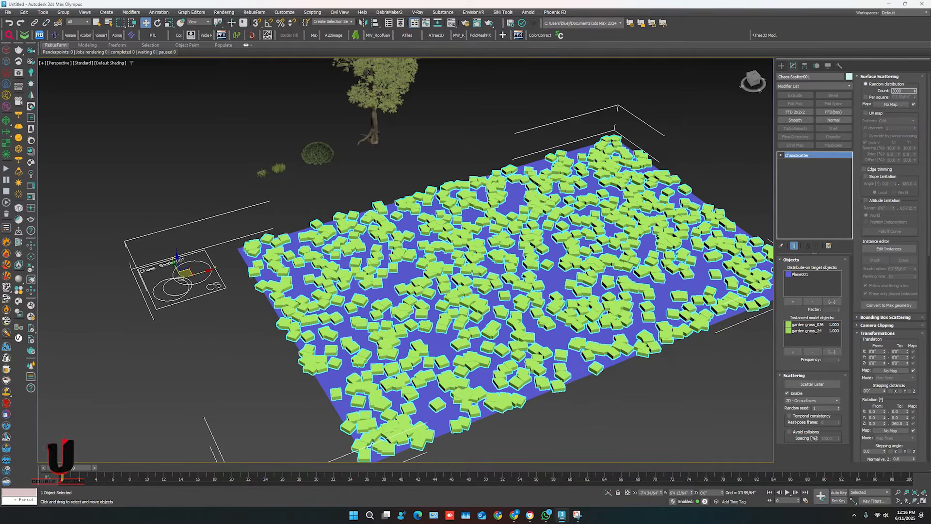
key("Return")
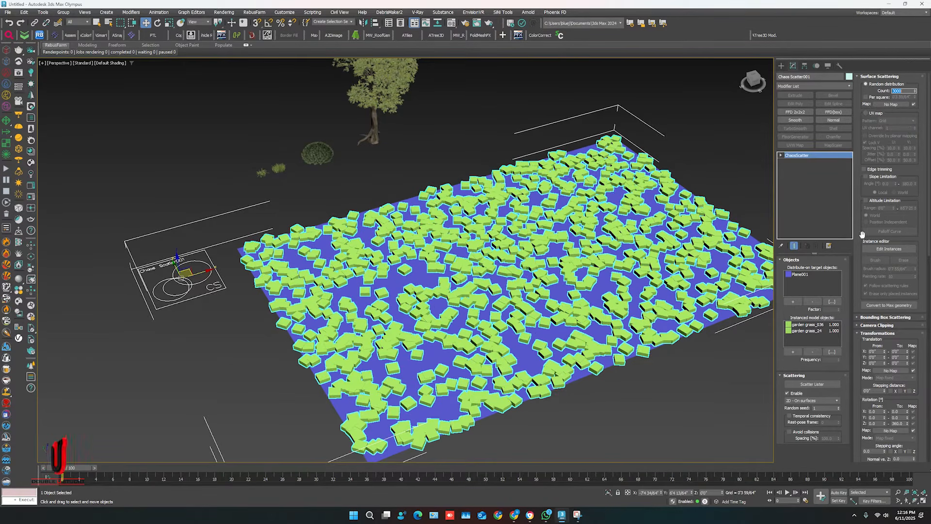
Set the scatter's maximum number of viewport instances to 3000 in its display limits.
scroll(863, 251, "down", 2)
scroll(863, 250, "down", 12)
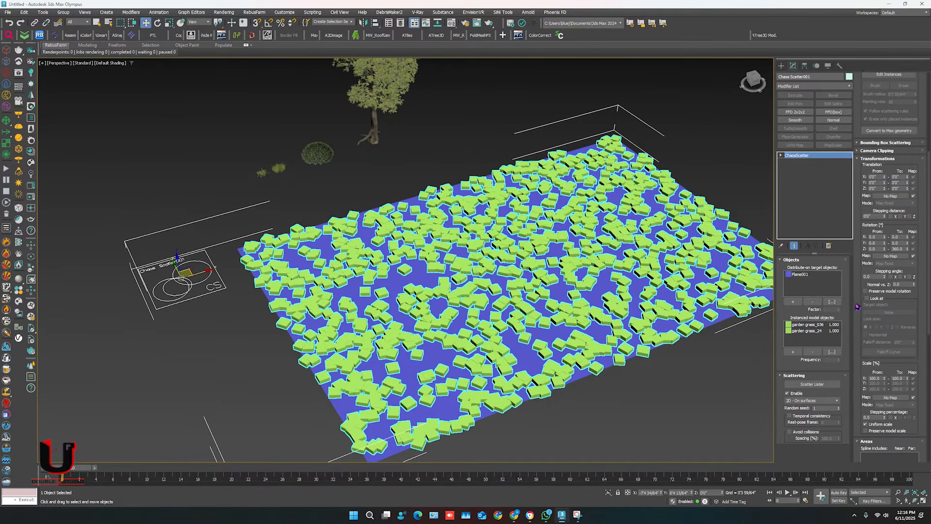
scroll(856, 383, "down", 5)
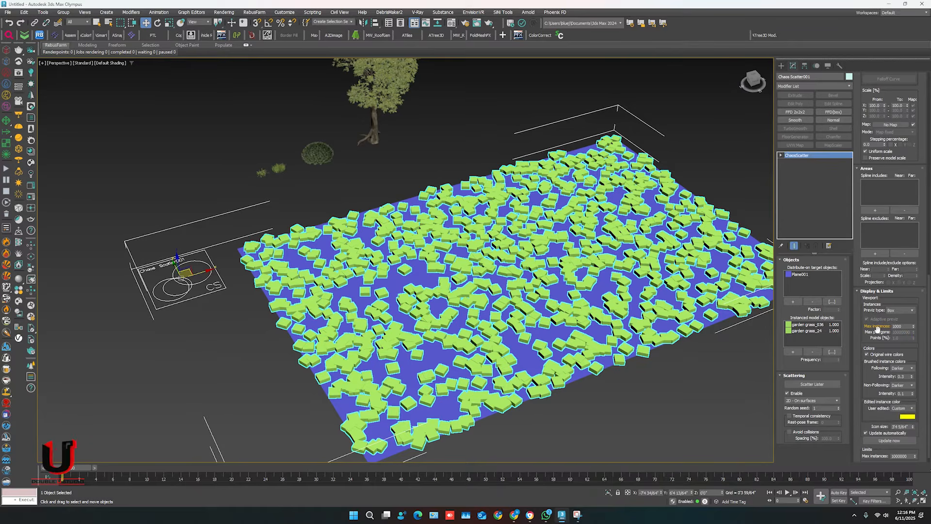
left_click_drag(904, 327, 884, 332)
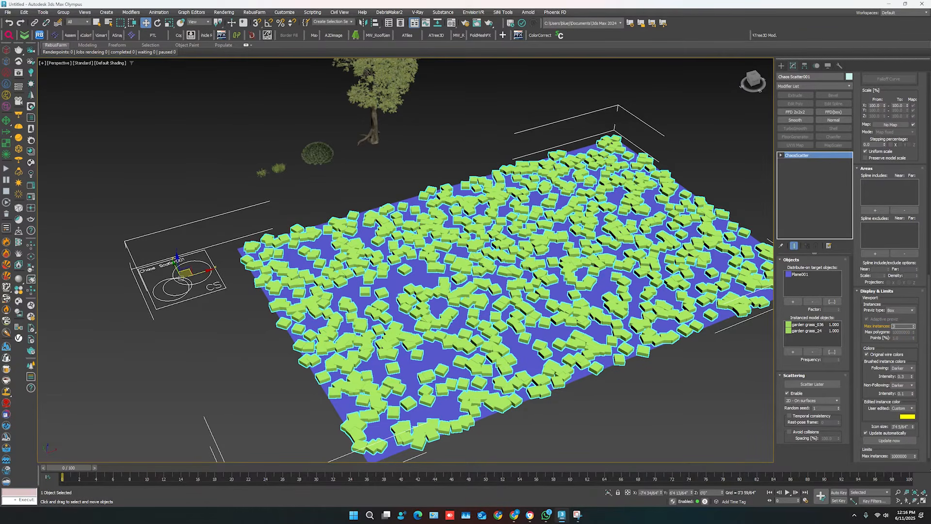
type("3000")
key("Return")
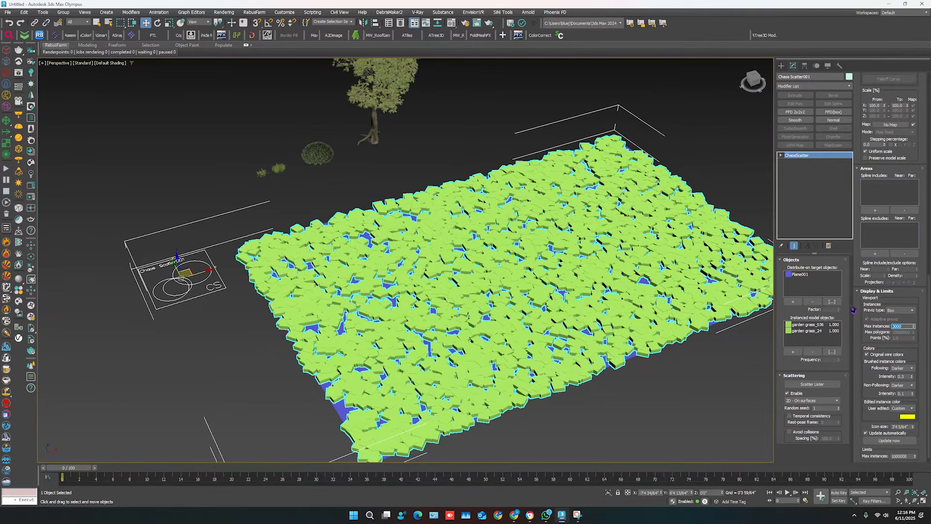
Change the scatter's viewport preview type to Full and deselect the scatter object.
left_click(897, 312)
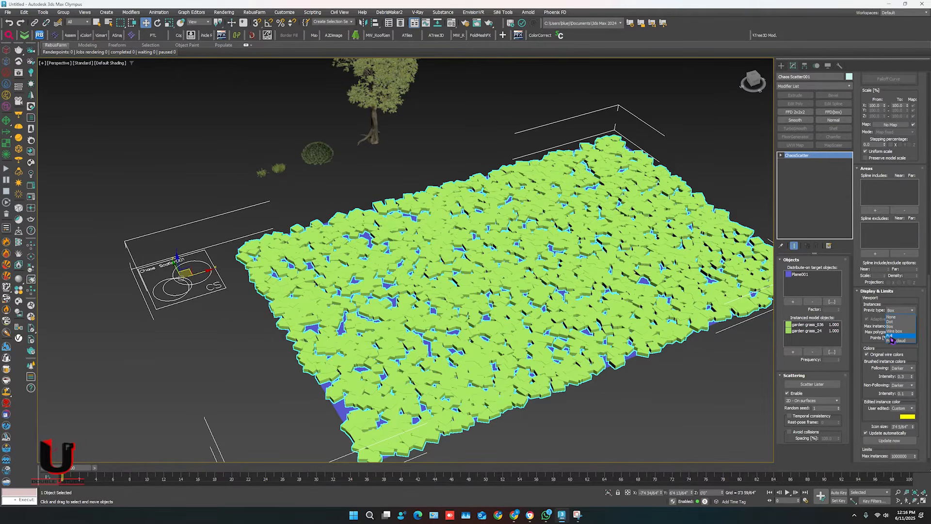
left_click(891, 335)
scroll(310, 394, "up", 5)
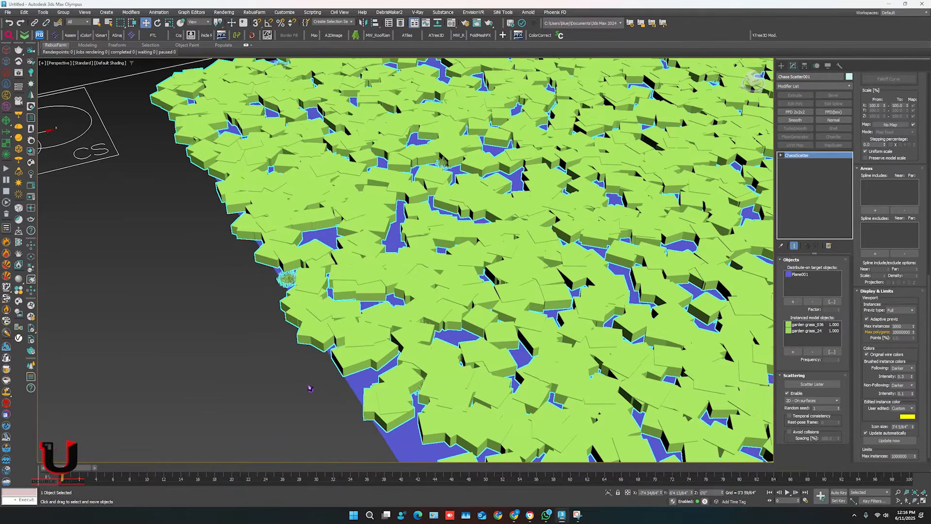
left_click(308, 386)
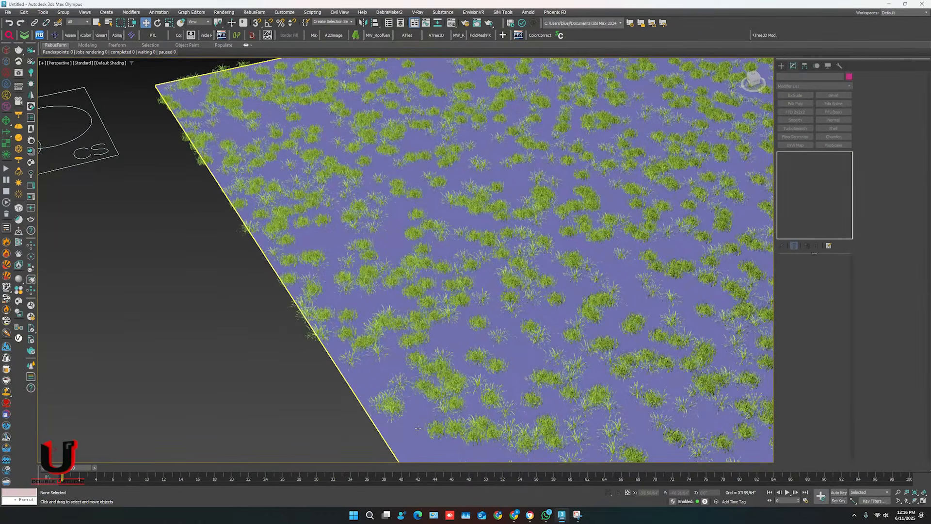
Change the ground plane's object color to light gray and deselect it.
left_click(417, 429)
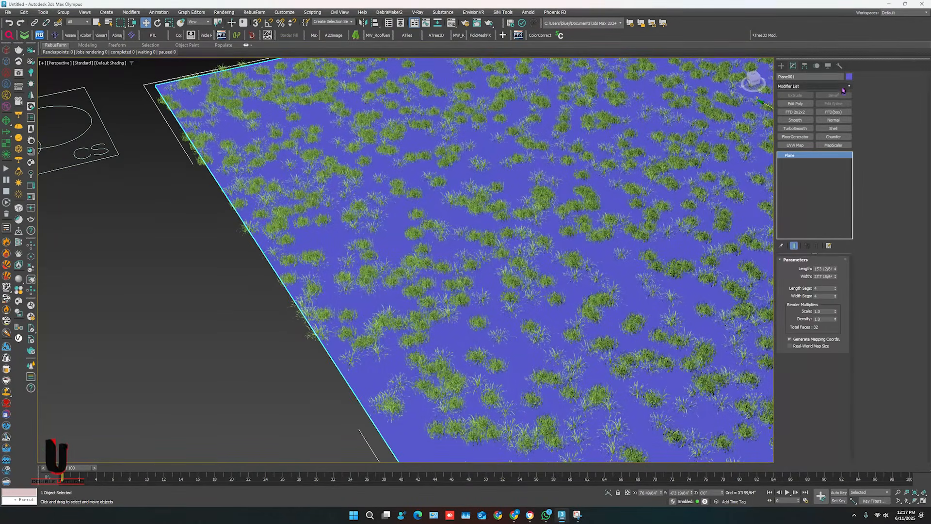
left_click(849, 76)
left_click(375, 244)
left_click(478, 269)
left_click(266, 396)
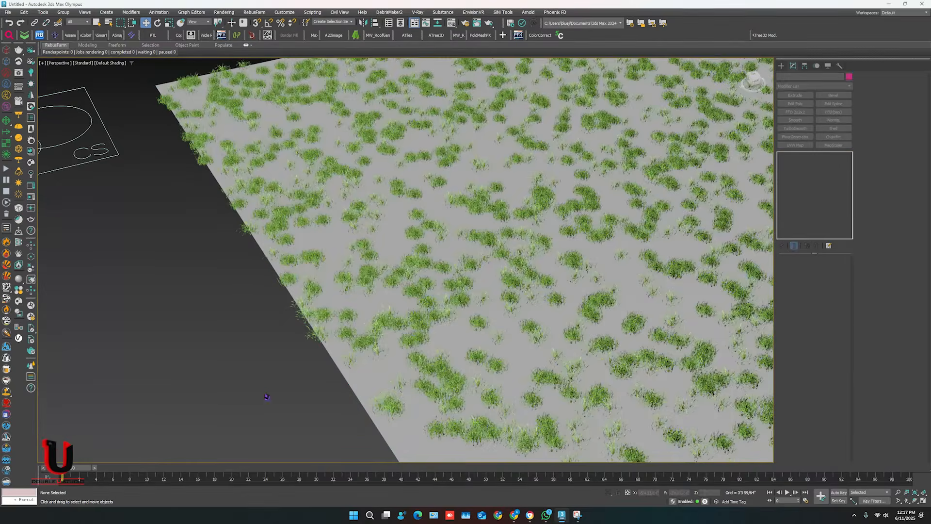
Set the Chaos Scatter's uniform scale range from 120 to 200 percent and deselect it.
scroll(266, 397, "down", 5)
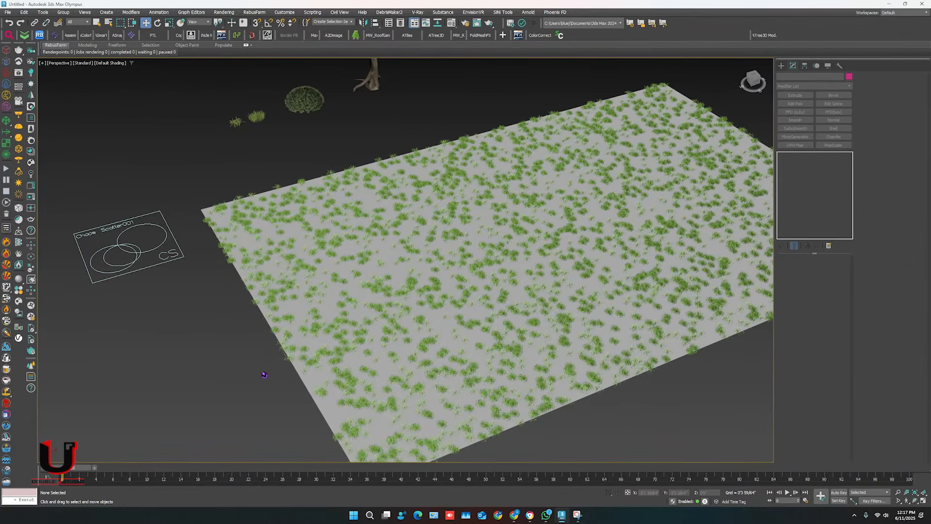
left_click(166, 260)
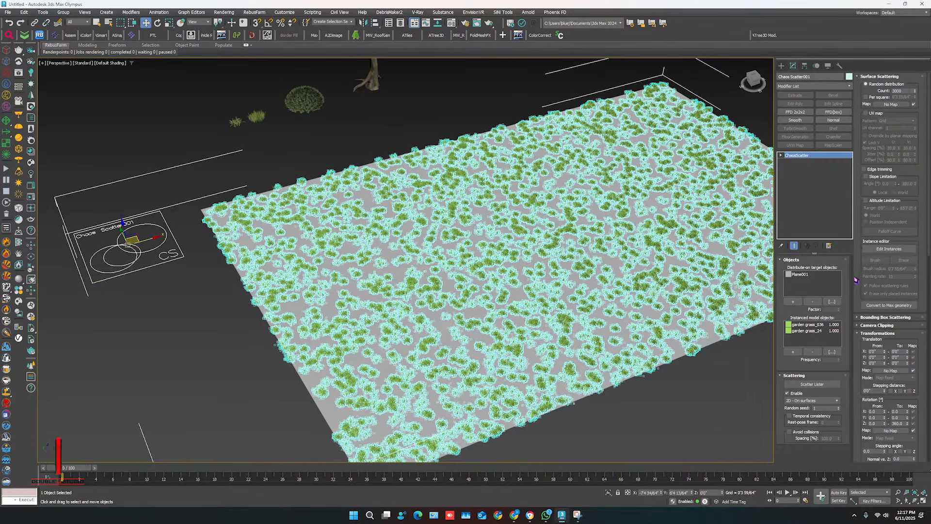
scroll(857, 267, "down", 5)
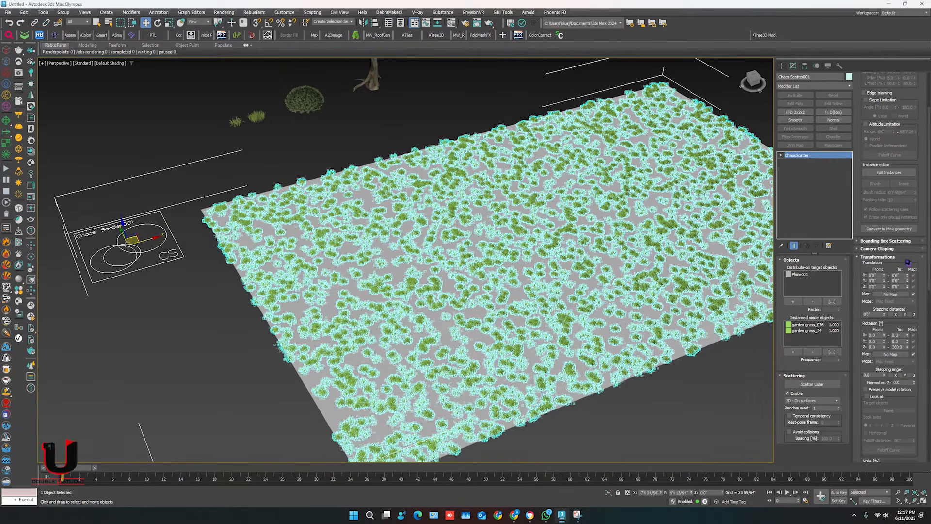
scroll(861, 280, "down", 7)
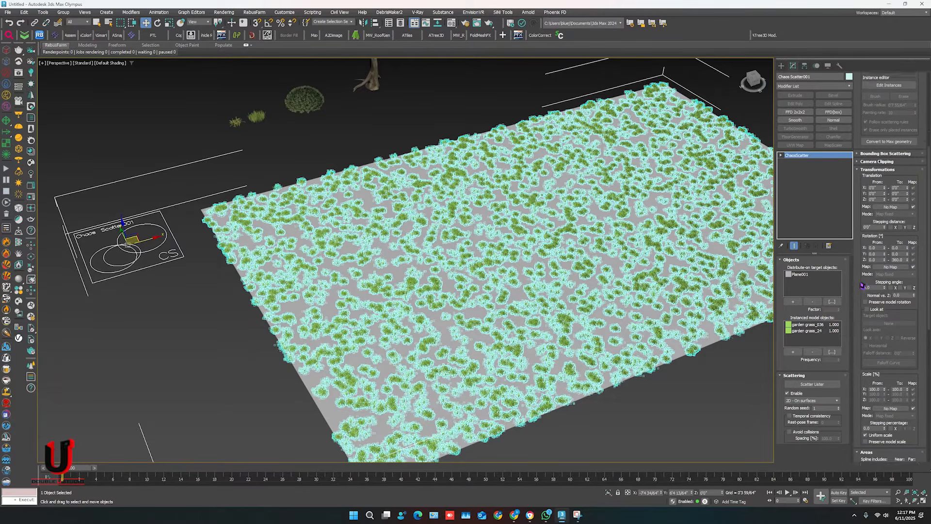
scroll(873, 300, "down", 4)
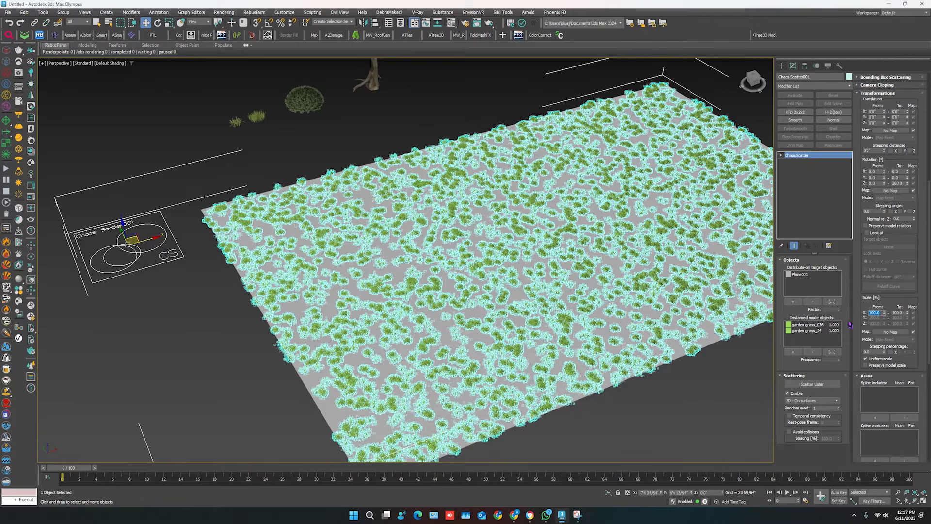
key("Return")
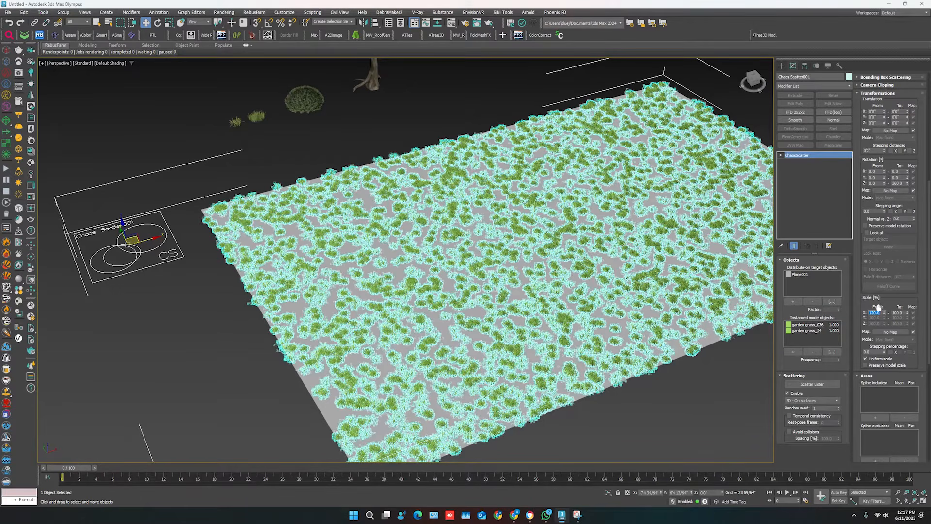
key("Tab")
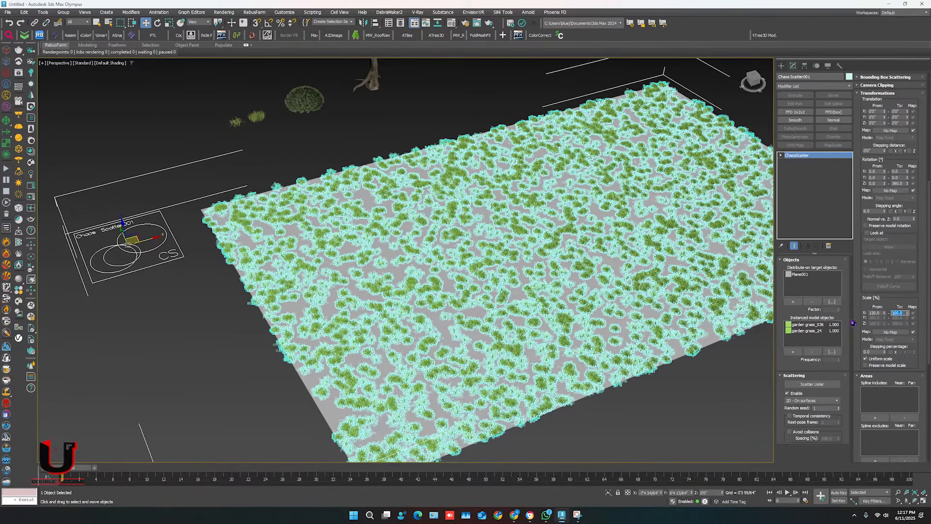
type("200")
key("Return")
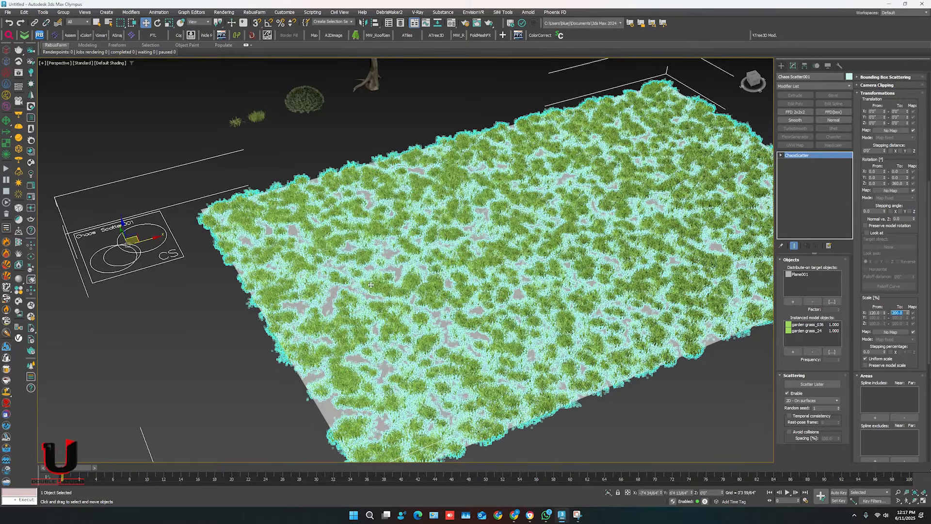
scroll(370, 284, "up", 5)
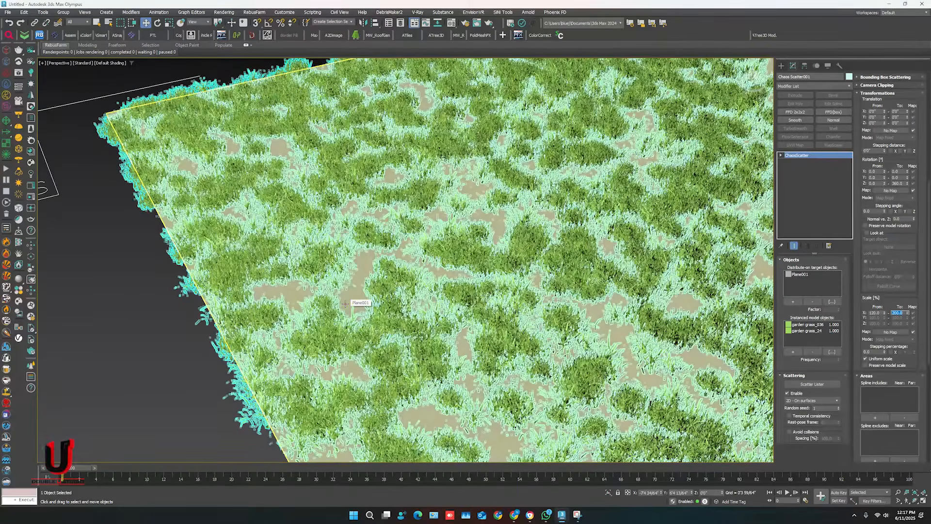
left_click(161, 390)
scroll(170, 384, "down", 5)
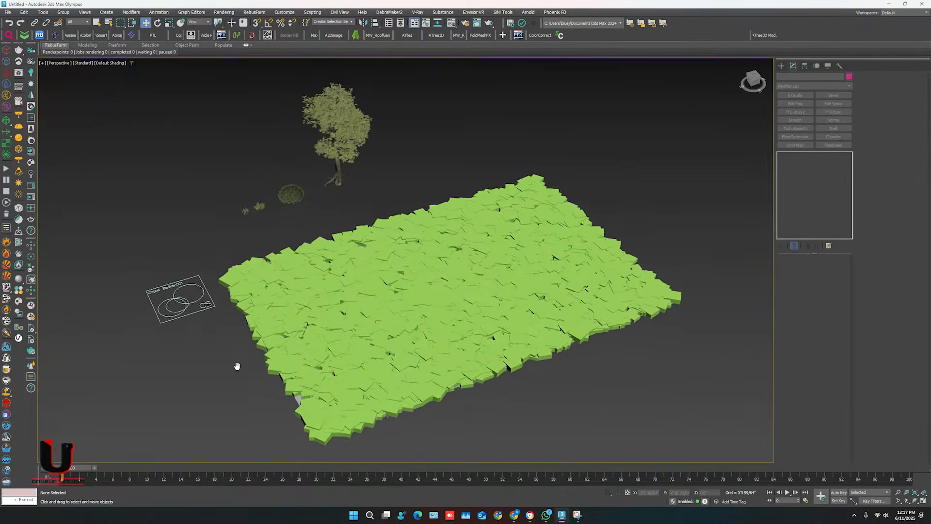
Start editing the Chaos Scatter's instances with the Brush and set the brush radius to 1'.
left_click(229, 306)
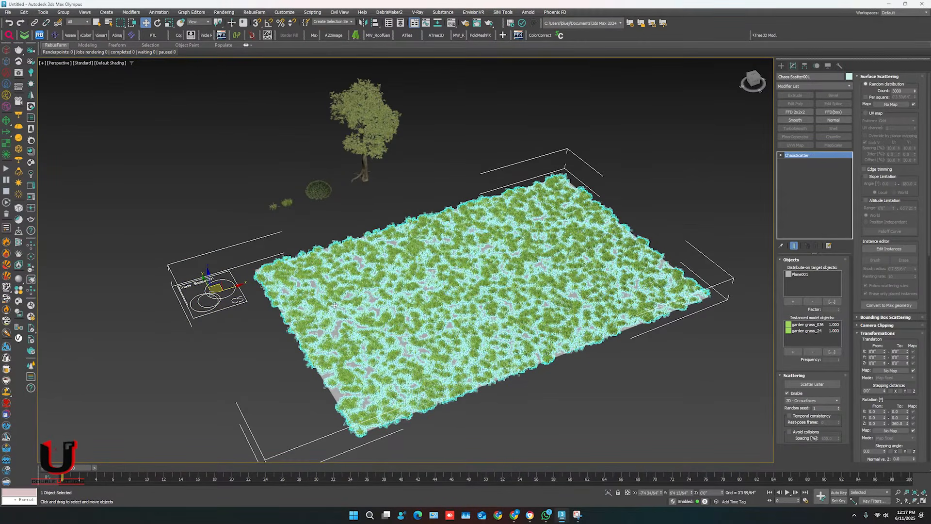
left_click(889, 250)
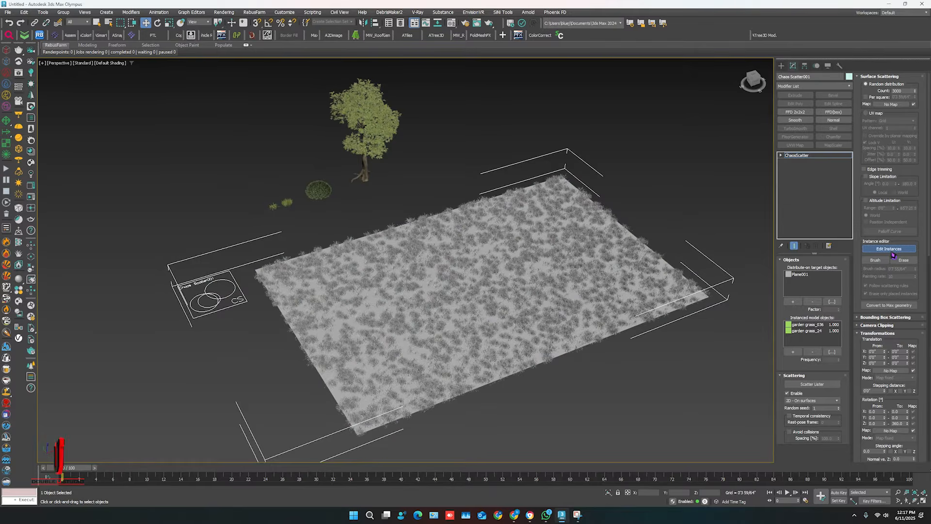
left_click(878, 260)
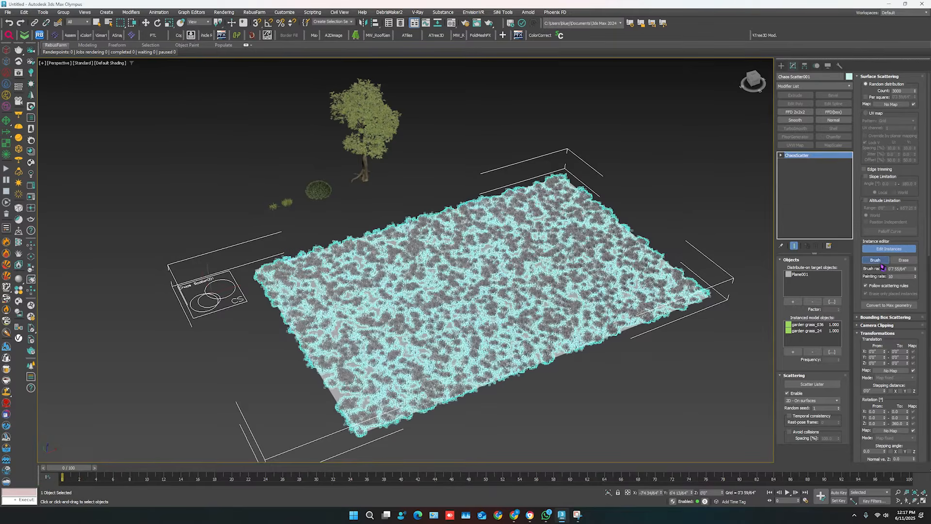
double_click(908, 269)
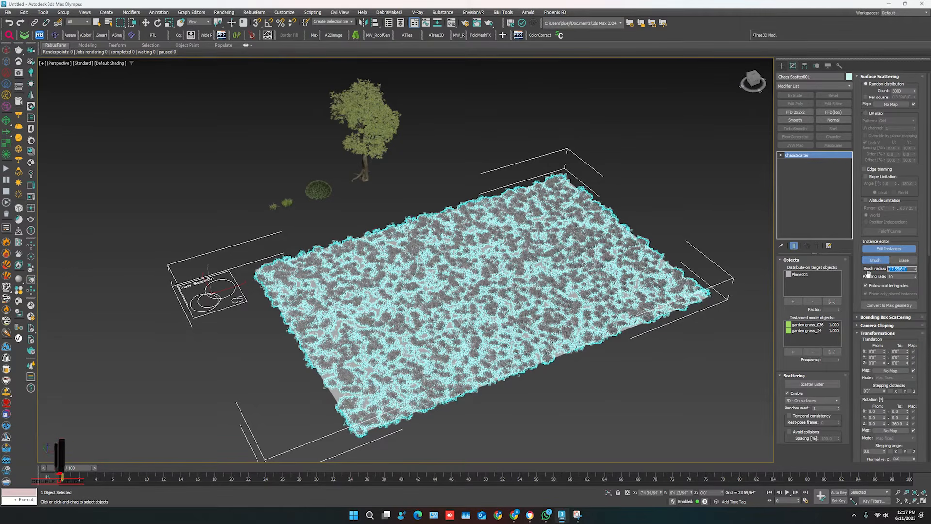
type("1'")
key("Return")
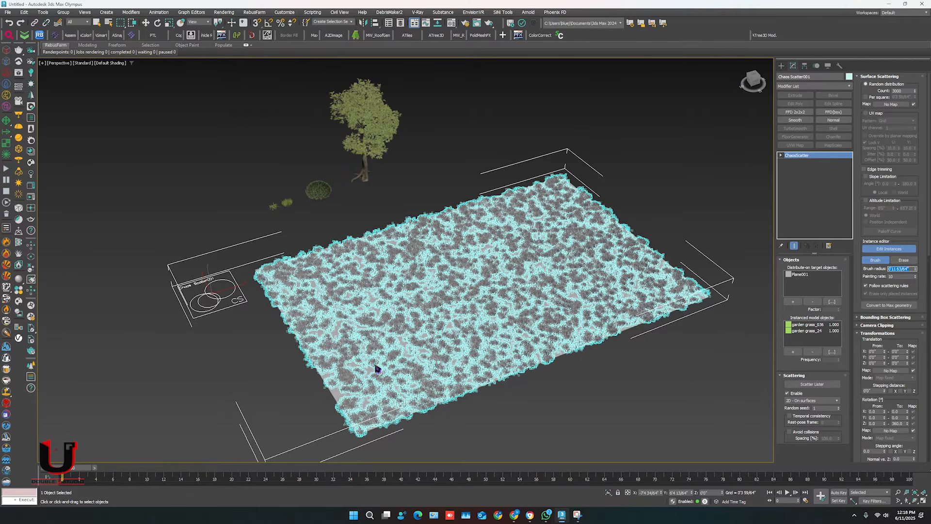
Paint extra grass instances over the bare patches near the plane's front corner.
scroll(325, 408, "up", 5)
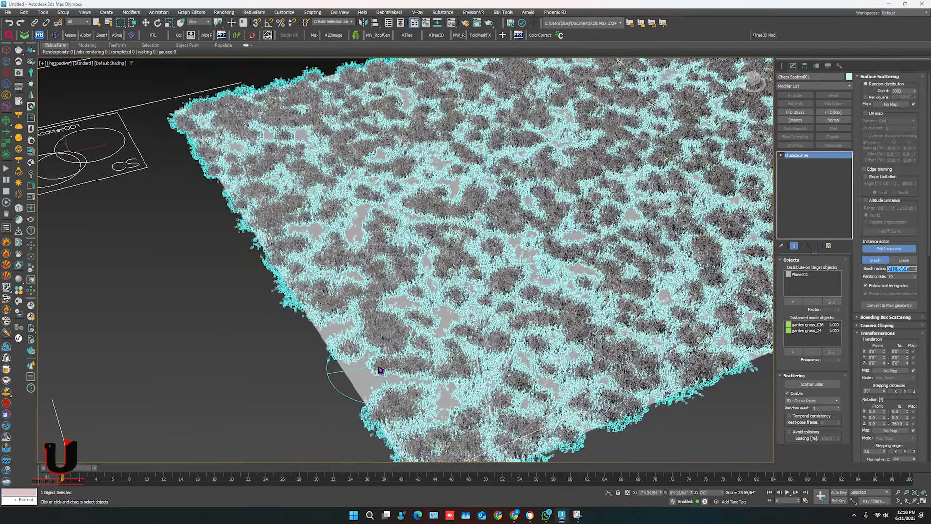
left_click_drag(437, 324, 408, 285)
mouse_move(362, 224)
left_mouse_down()
mouse_move(361, 255)
mouse_move(342, 272)
left_mouse_up()
Erase the brushed-in grass instances and disable the option that limits erasing to placed instances.
left_click(896, 260)
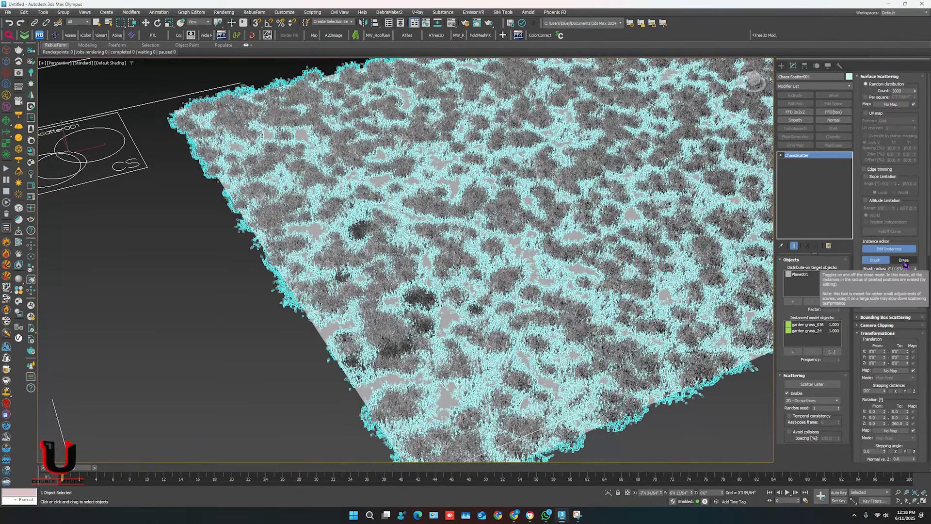
left_click(904, 265)
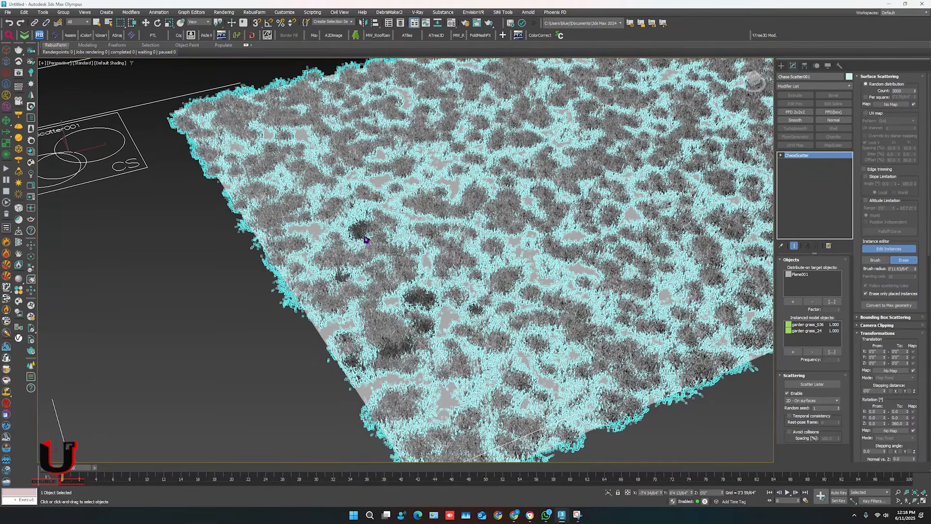
mouse_move(365, 233)
left_mouse_down()
mouse_move(350, 263)
mouse_move(355, 313)
mouse_move(342, 383)
mouse_move(419, 317)
mouse_move(380, 316)
mouse_move(358, 373)
left_mouse_up()
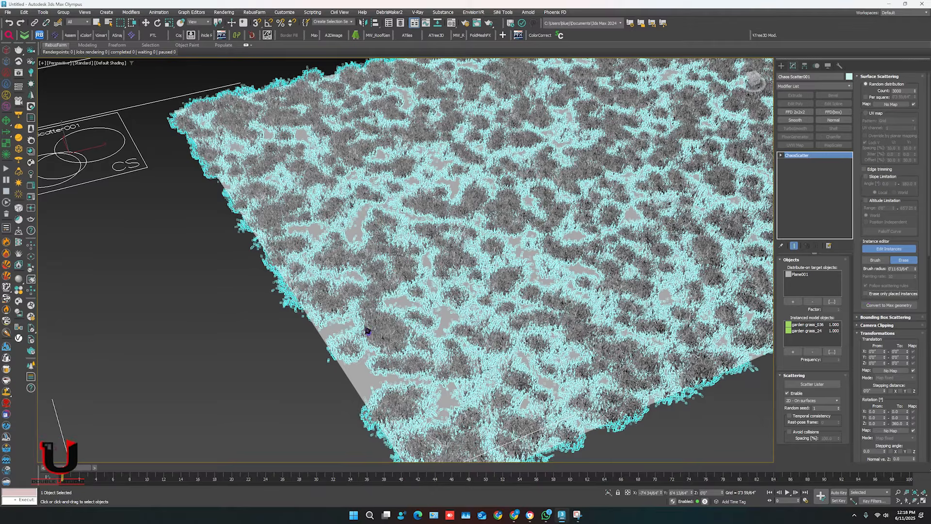
Erase a wide winding strip of grass along the middle of the plane and finish instance editing.
scroll(361, 332, "down", 8)
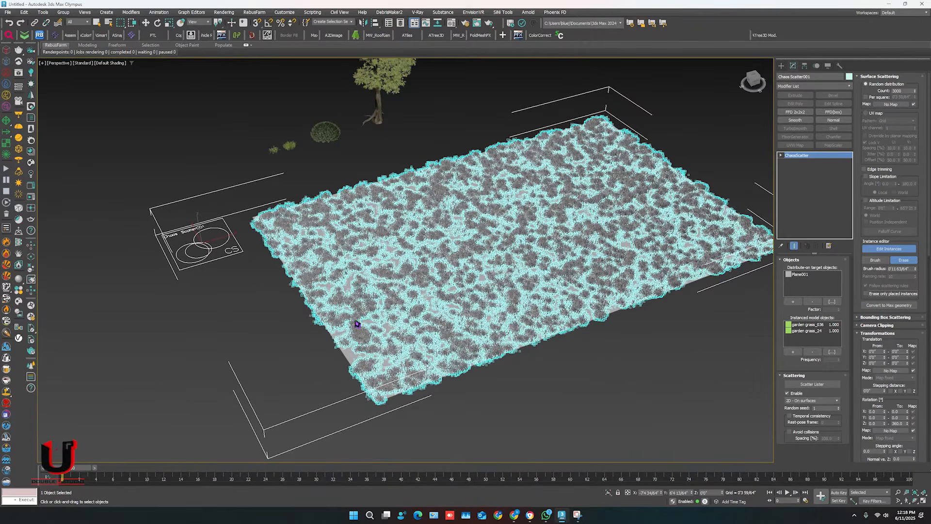
mouse_move(326, 315)
left_mouse_down()
mouse_move(357, 315)
mouse_move(405, 275)
mouse_move(477, 245)
mouse_move(557, 239)
mouse_move(630, 189)
mouse_move(686, 182)
mouse_move(566, 251)
mouse_move(495, 250)
mouse_move(407, 297)
mouse_move(349, 348)
mouse_move(333, 328)
mouse_move(395, 312)
left_mouse_up()
mouse_move(573, 260)
left_mouse_down()
mouse_move(649, 202)
mouse_move(720, 212)
mouse_move(656, 212)
mouse_move(601, 239)
left_mouse_up()
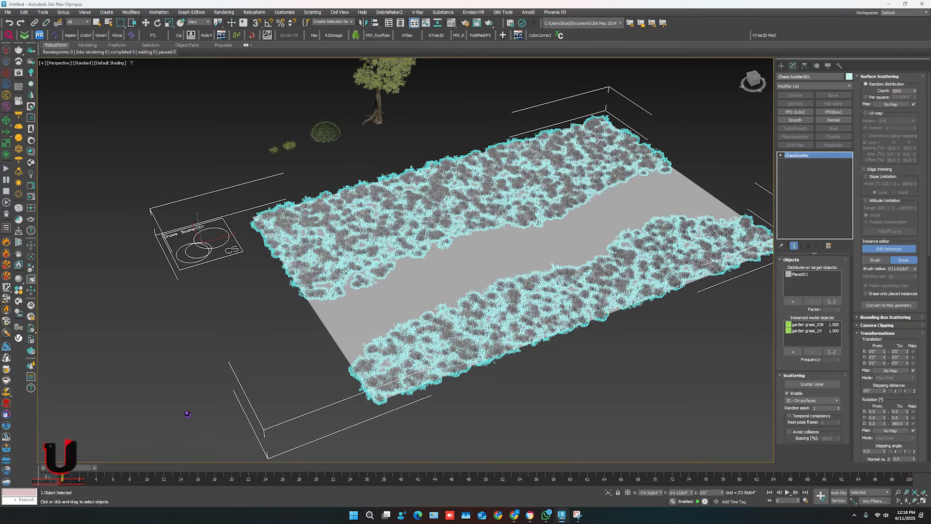
left_click(901, 260)
left_click(900, 250)
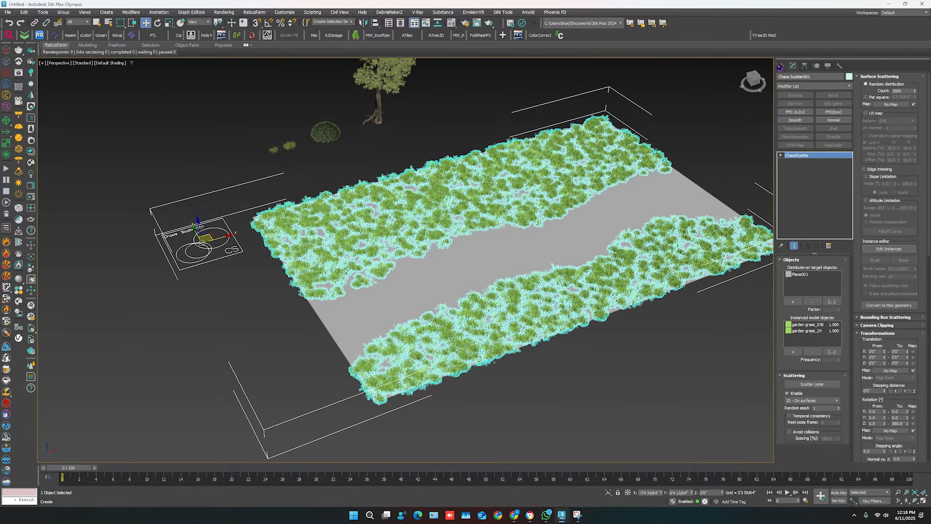
Draw a closed Line spline with curved sides across the plane's width, extending past both long edges like a path.
left_click(782, 66)
left_click(790, 77)
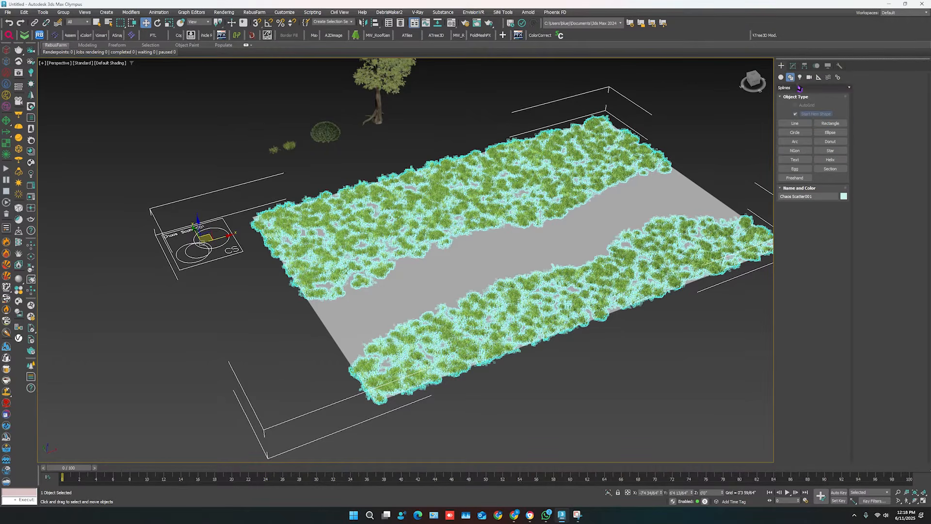
left_click(795, 123)
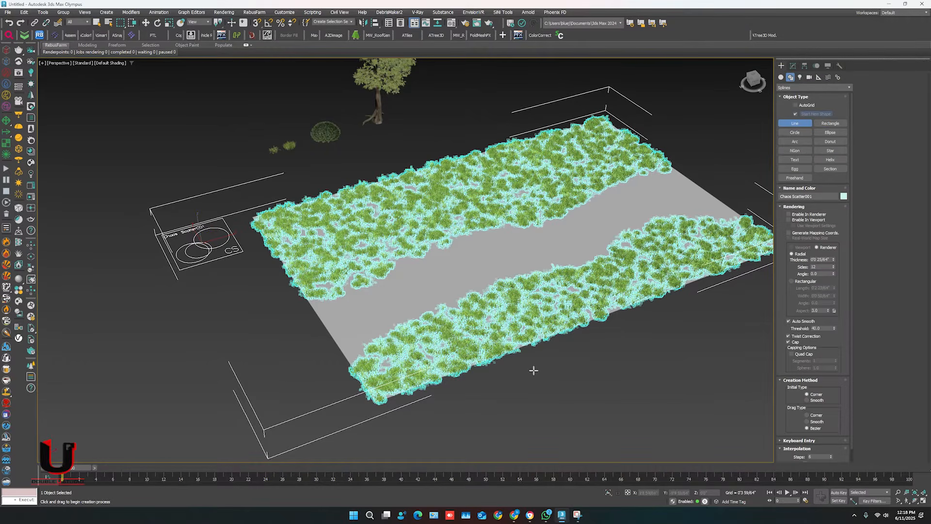
left_click(528, 399)
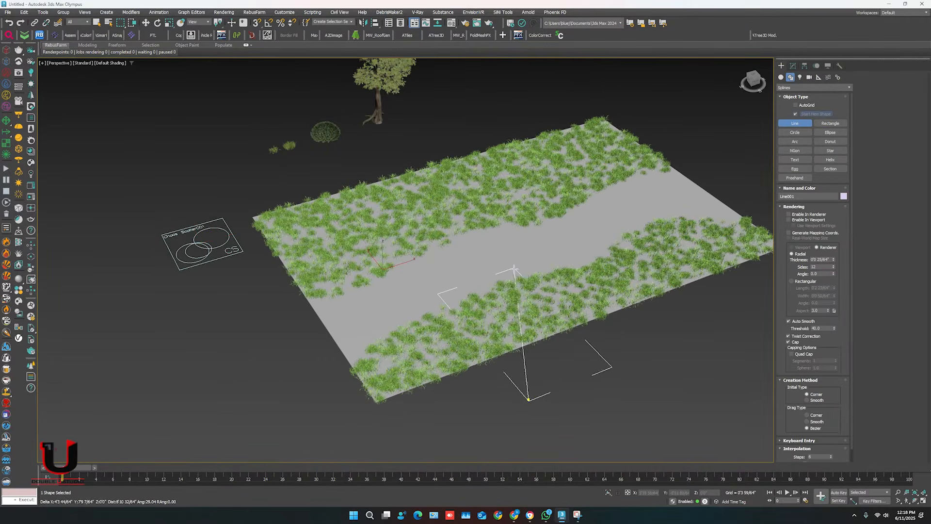
left_click_drag(501, 264, 473, 236)
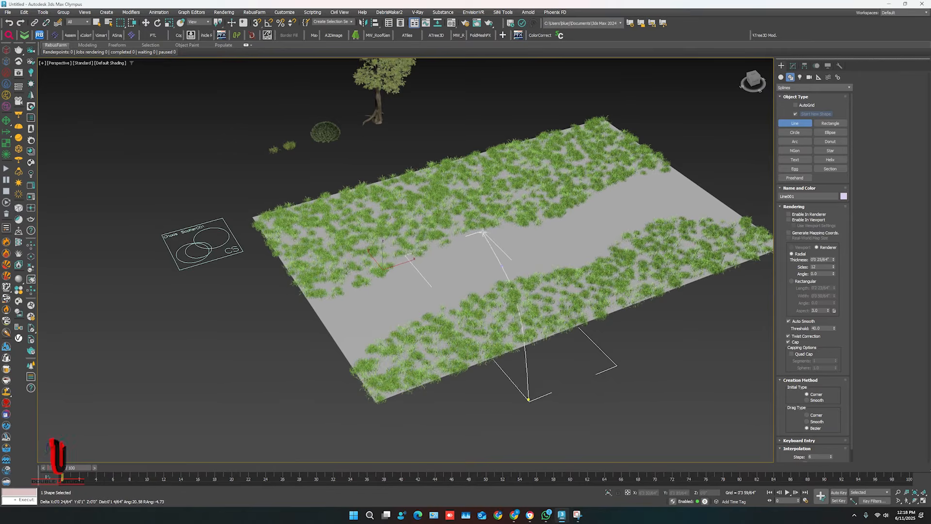
left_click(371, 169)
left_click(476, 133)
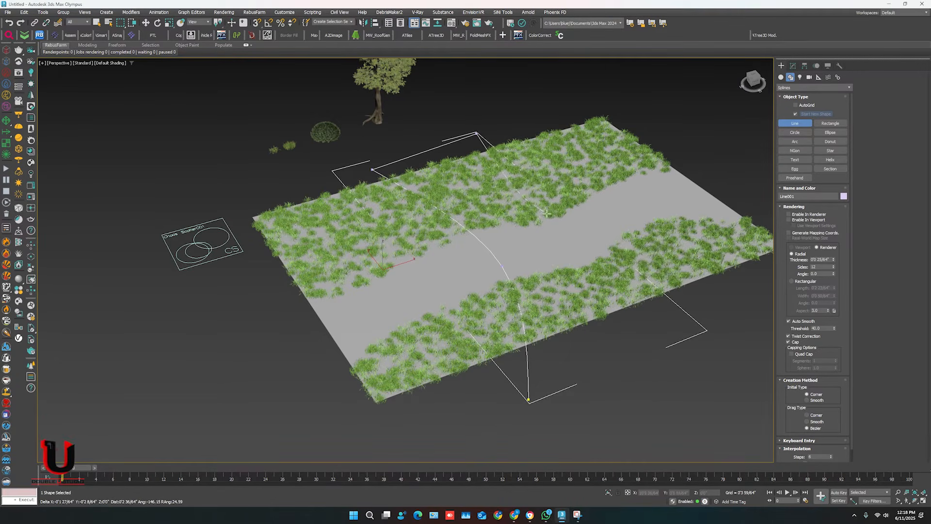
left_click(612, 286)
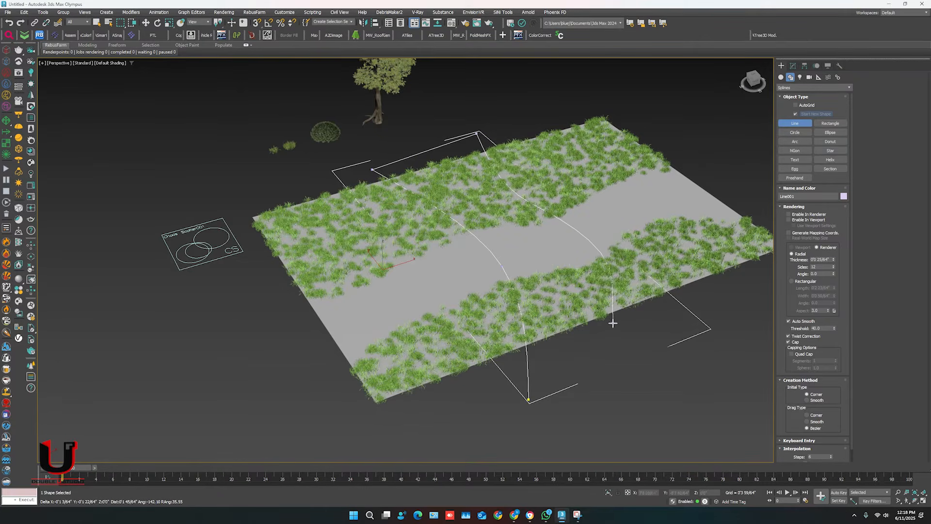
left_click(609, 385)
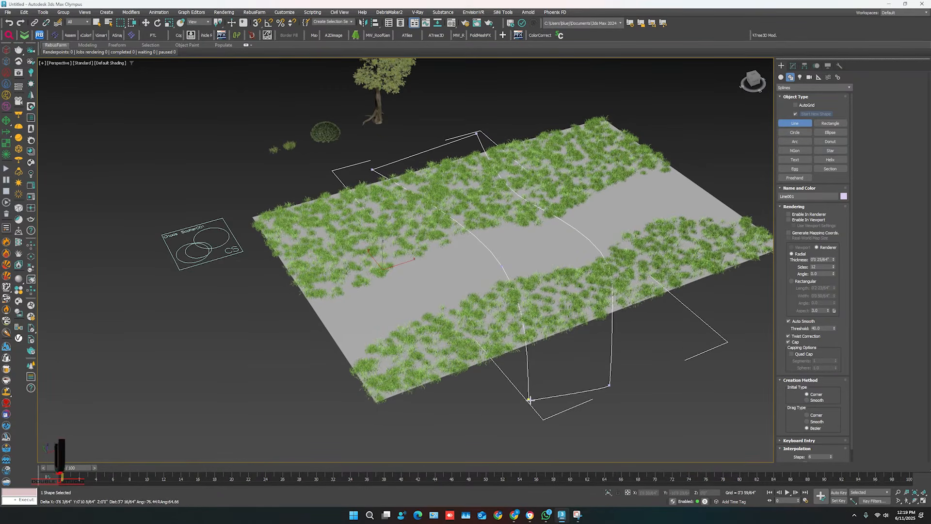
left_click(529, 401)
left_click(453, 262)
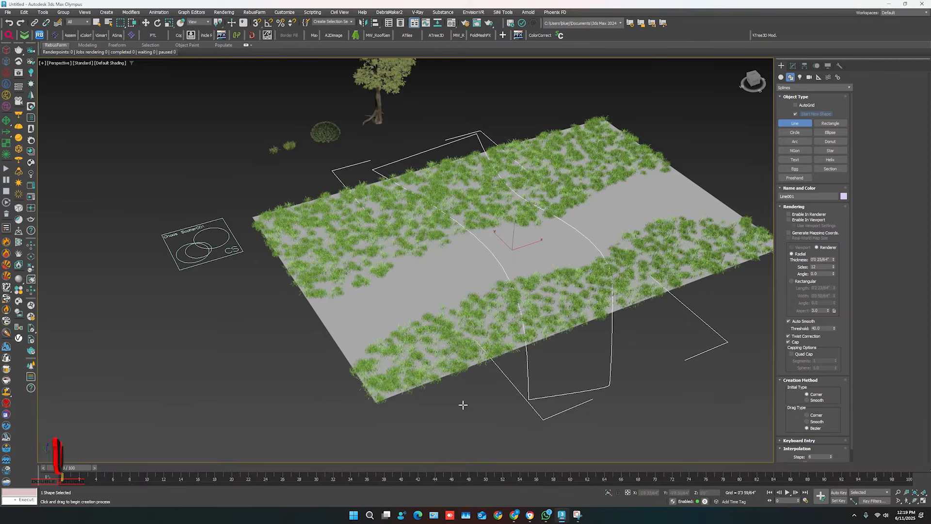
right_click(461, 403)
Add the closed path spline to the grass scatter's included areas.
left_click(240, 260)
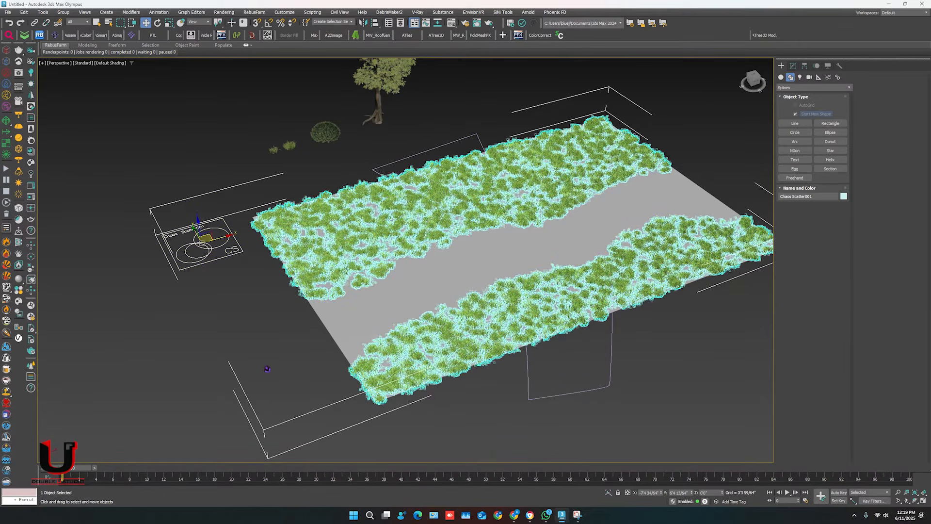
left_click(794, 68)
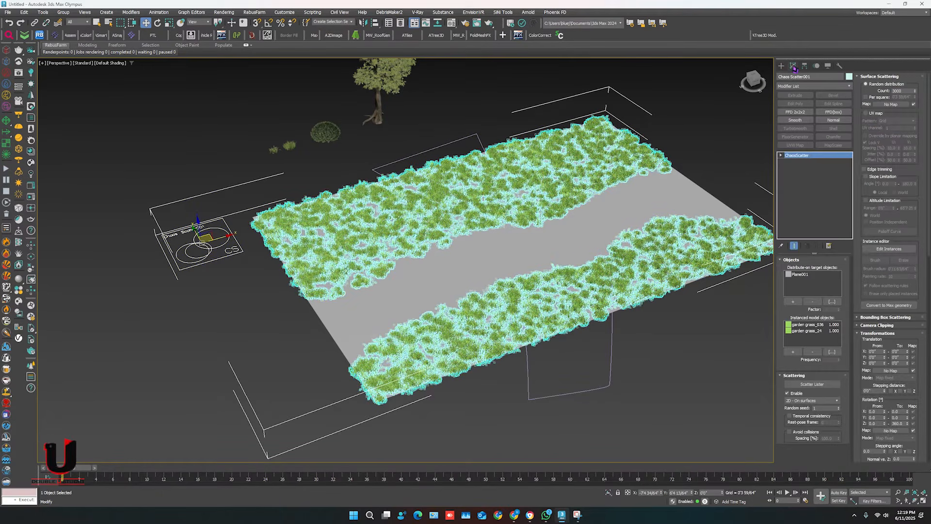
scroll(863, 160, "down", 5)
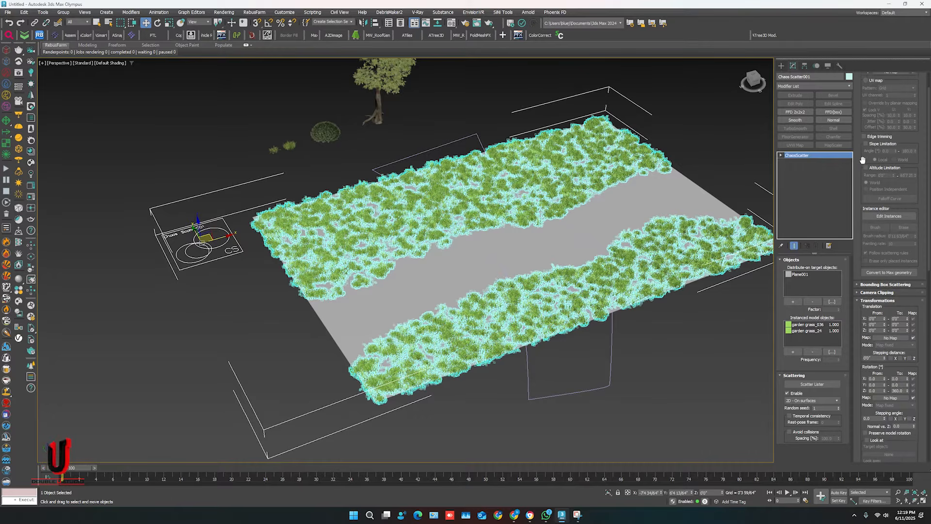
scroll(865, 168, "down", 8)
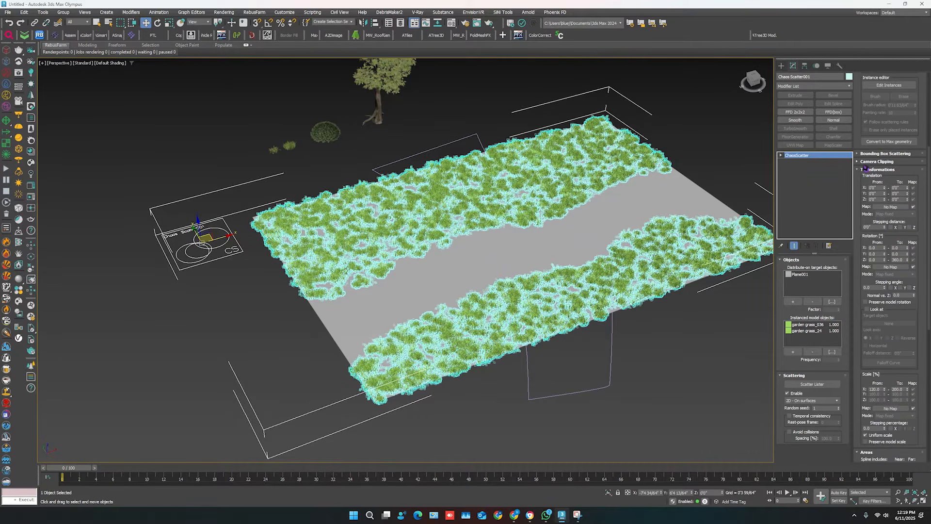
scroll(861, 175, "down", 1)
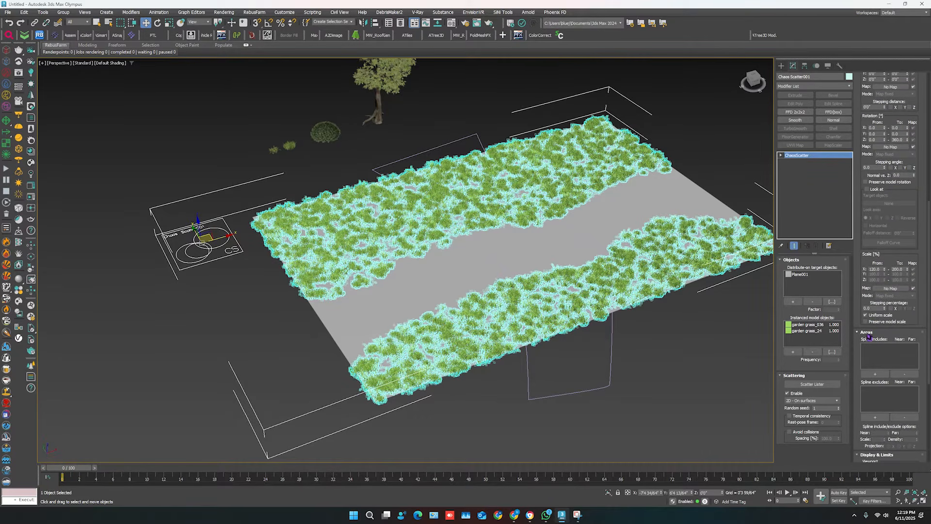
scroll(862, 268, "down", 3)
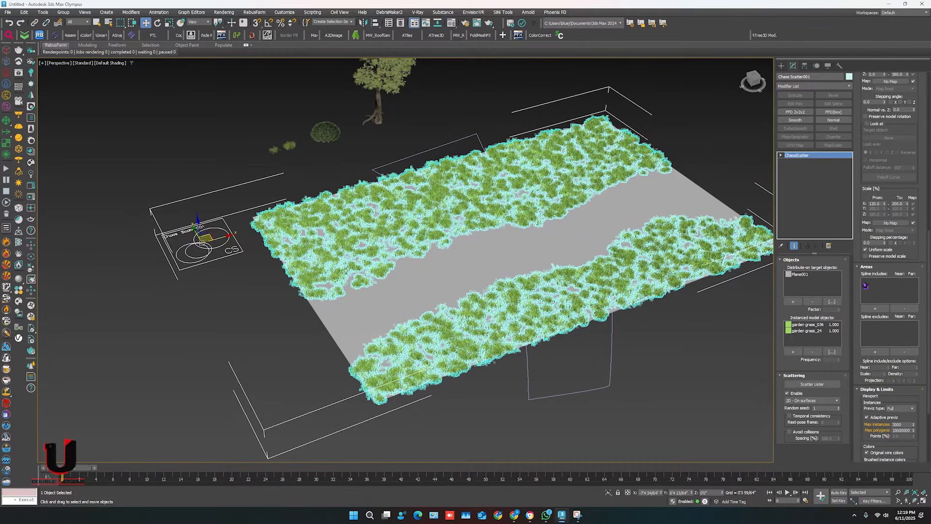
left_click(875, 308)
left_click(615, 380)
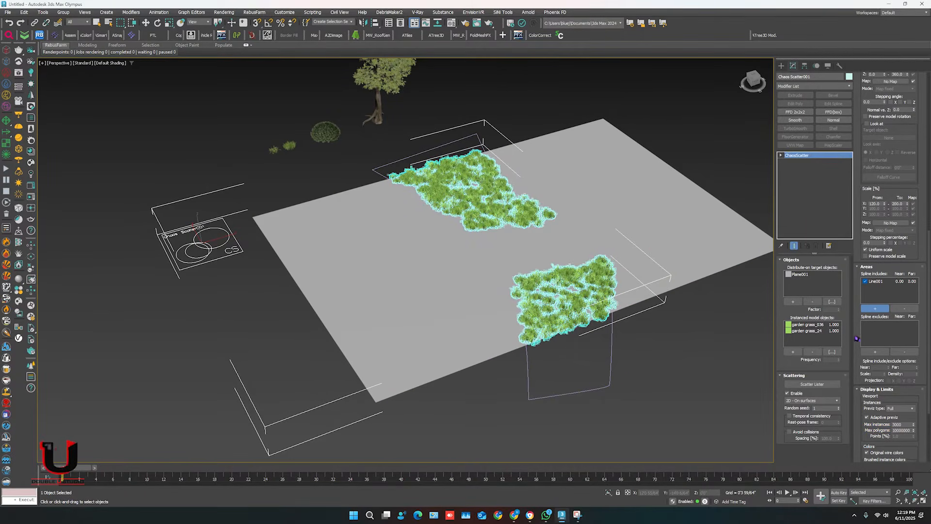
Remove the path spline from the grass scatter's included areas and add it to the excluded areas instead.
left_click(875, 281)
left_click(904, 309)
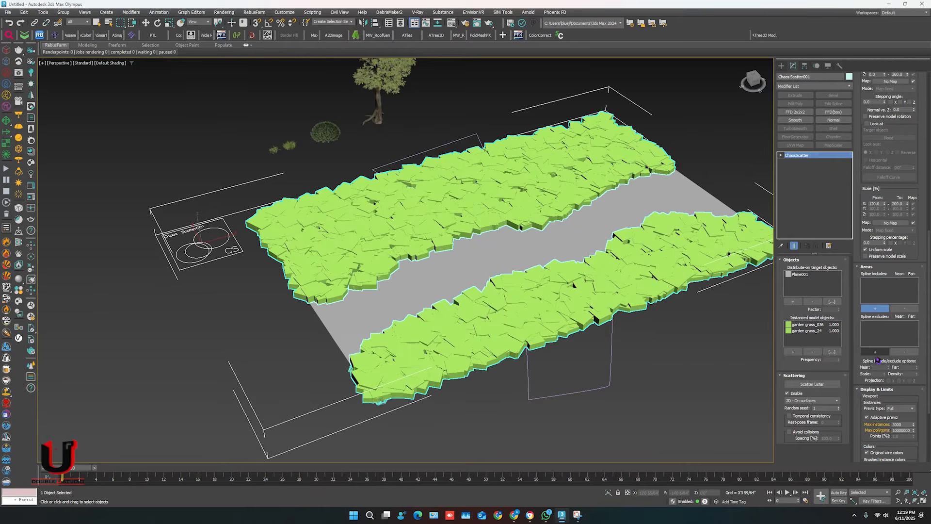
left_click(875, 352)
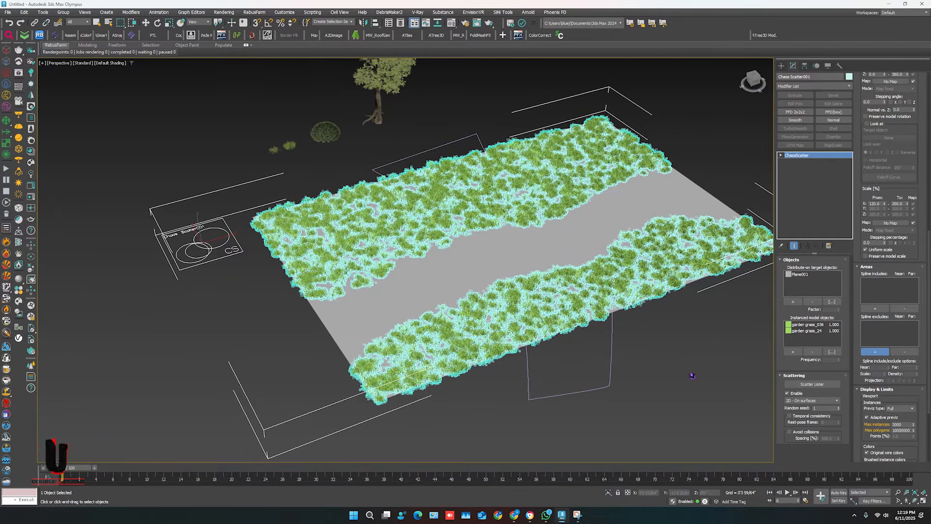
left_click(610, 378)
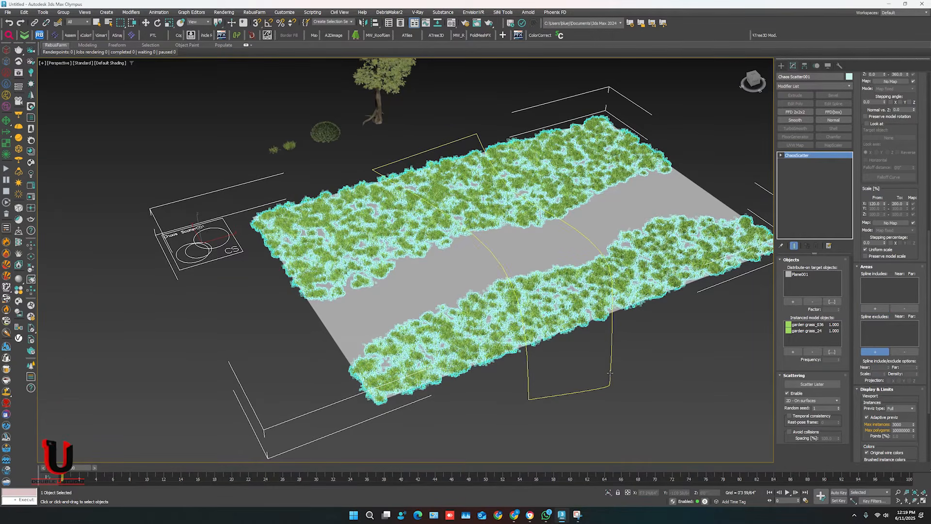
key("w")
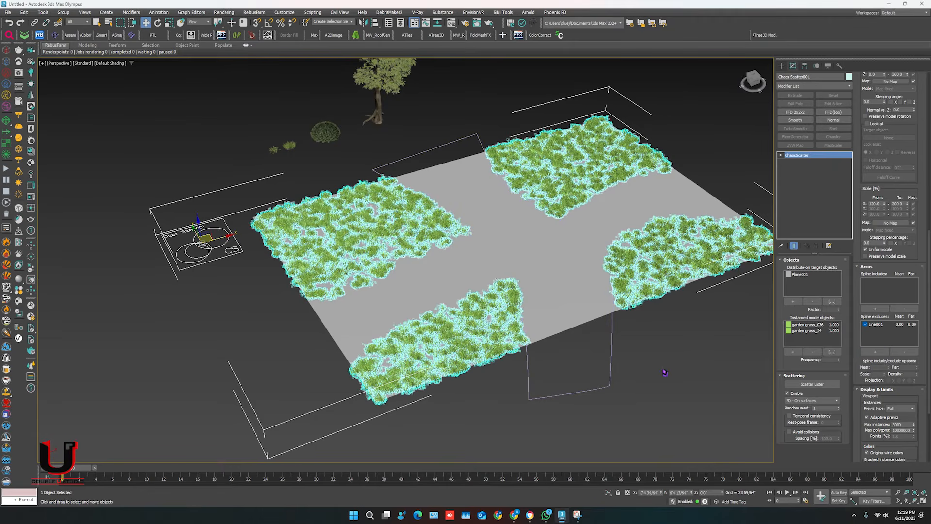
scroll(845, 252, "up", 10)
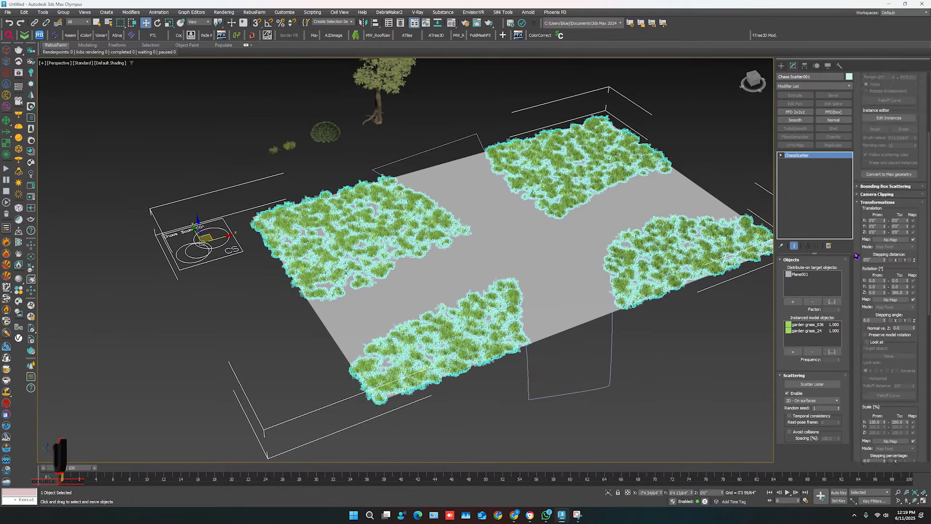
Create a second ChaosScatter object beside the plane, just in front of the first scatter icon.
left_click(670, 368)
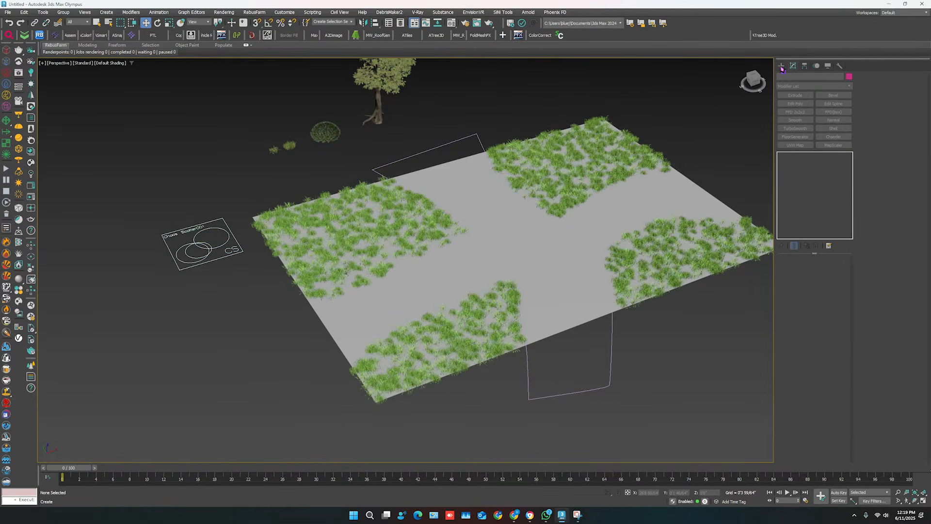
left_click(781, 66)
left_click(790, 77)
left_click(781, 78)
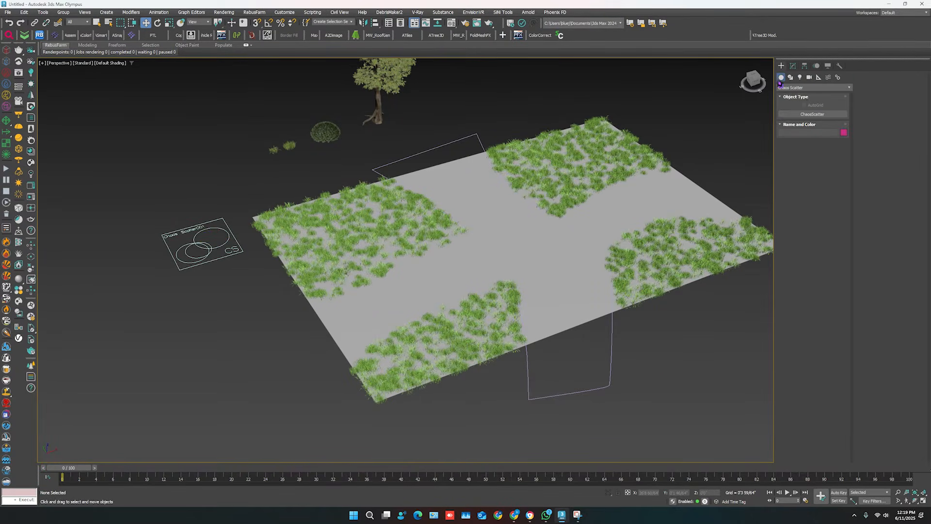
left_click(821, 115)
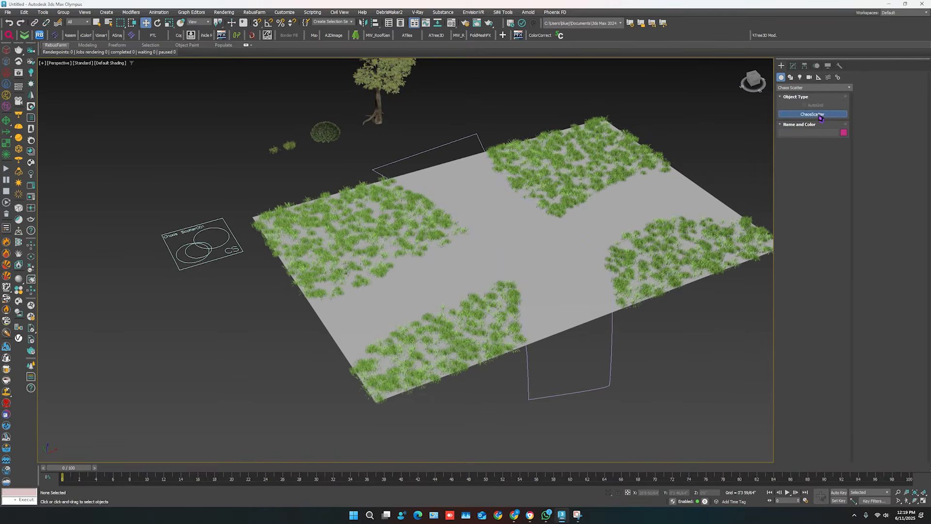
left_click_drag(236, 298, 232, 341)
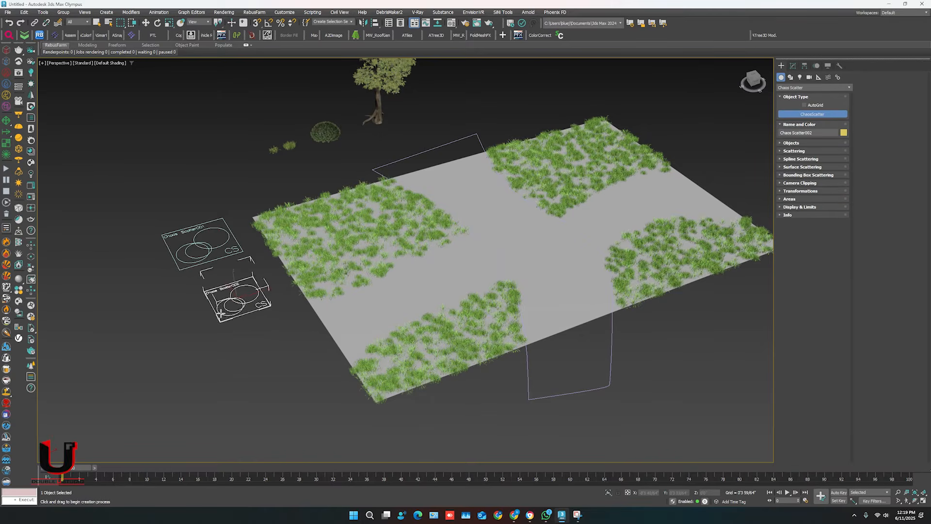
right_click(233, 341)
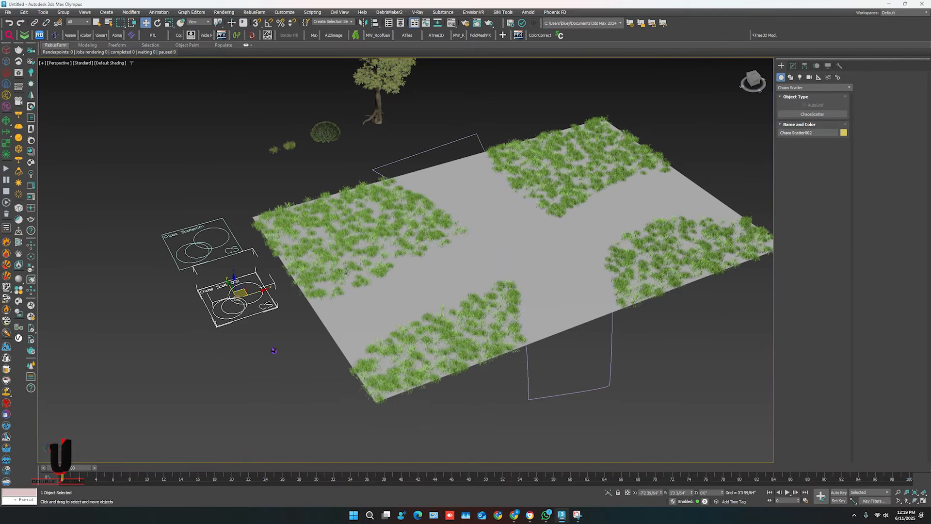
Assign the ground plane as the new scatter's target and the round bush as its instanced model.
left_click(794, 67)
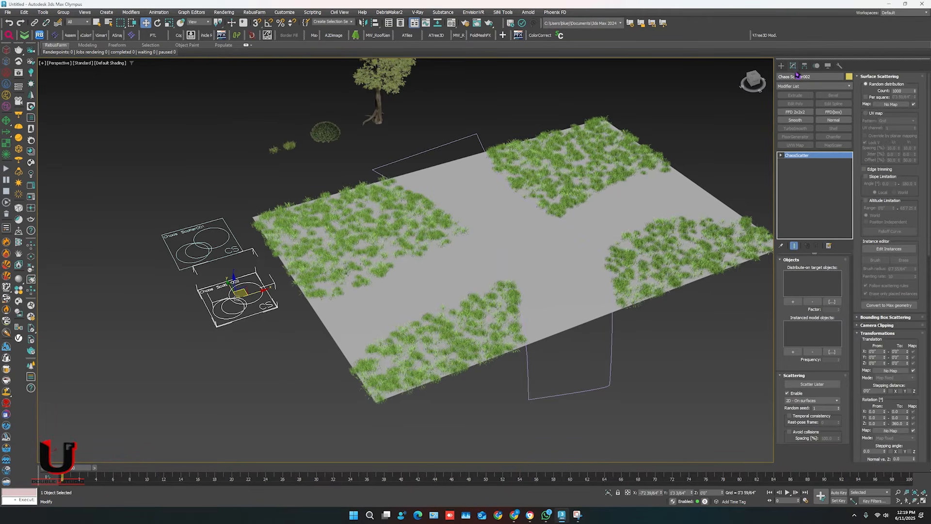
left_click(793, 302)
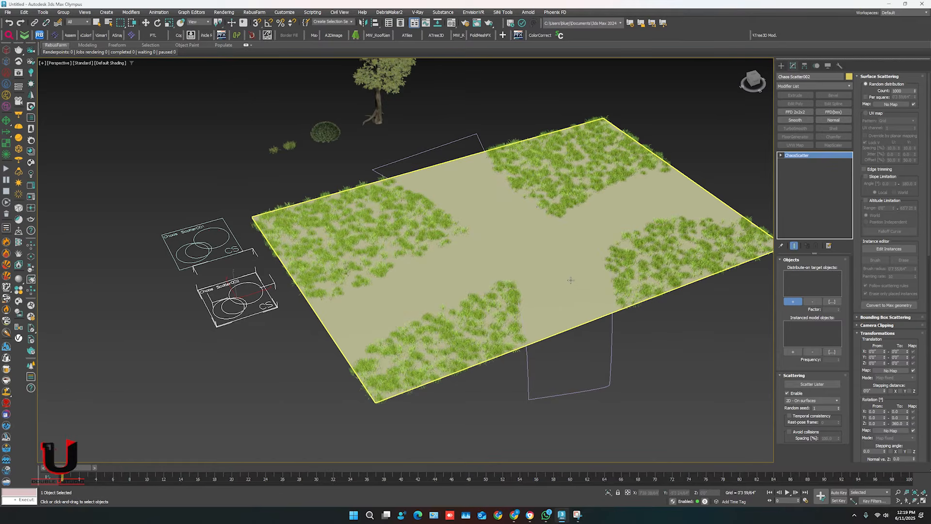
left_click(570, 280)
left_click(793, 351)
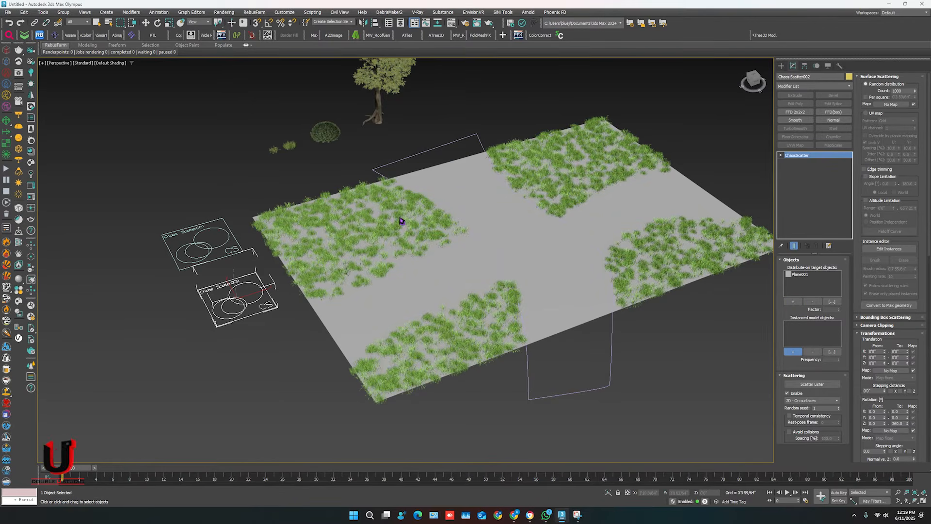
left_click(330, 133)
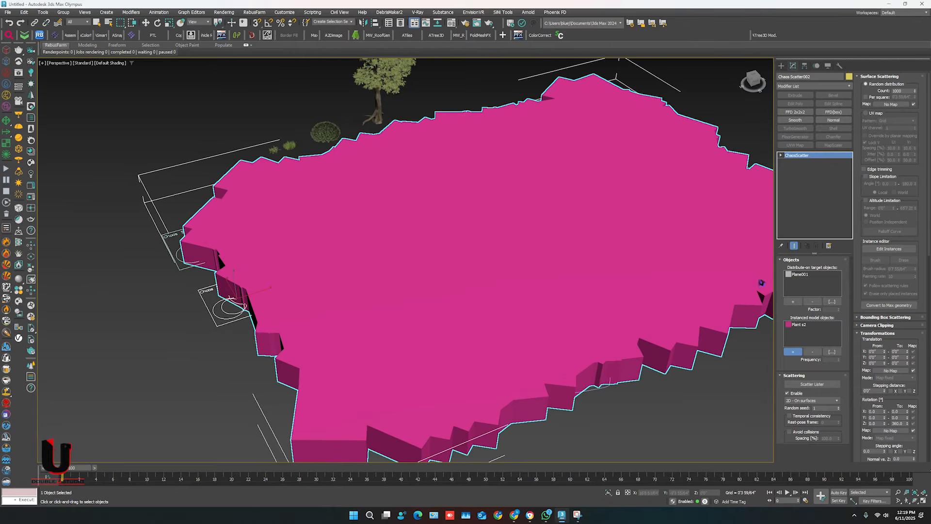
Try a random distribution count of 200 for the bush scatter, and reduce the count to 0.
left_click(900, 91)
type("200")
key("Return")
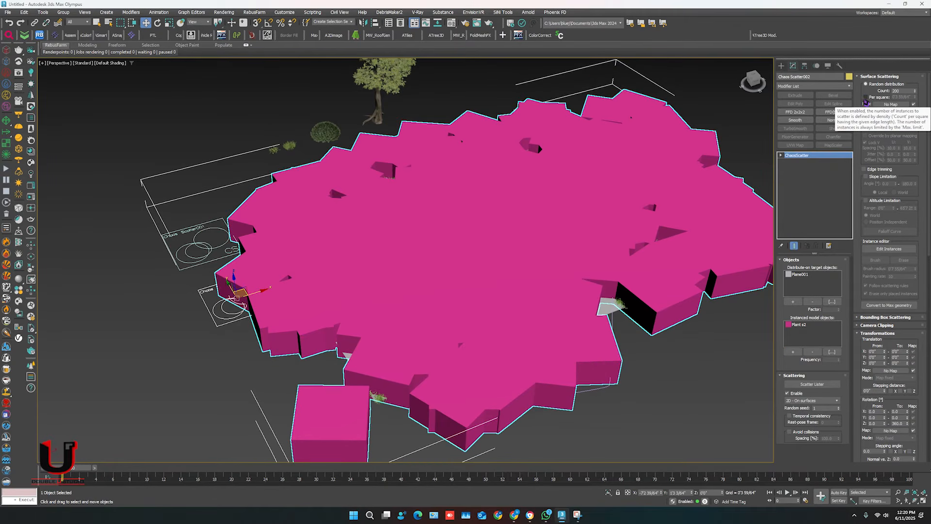
left_click(896, 91)
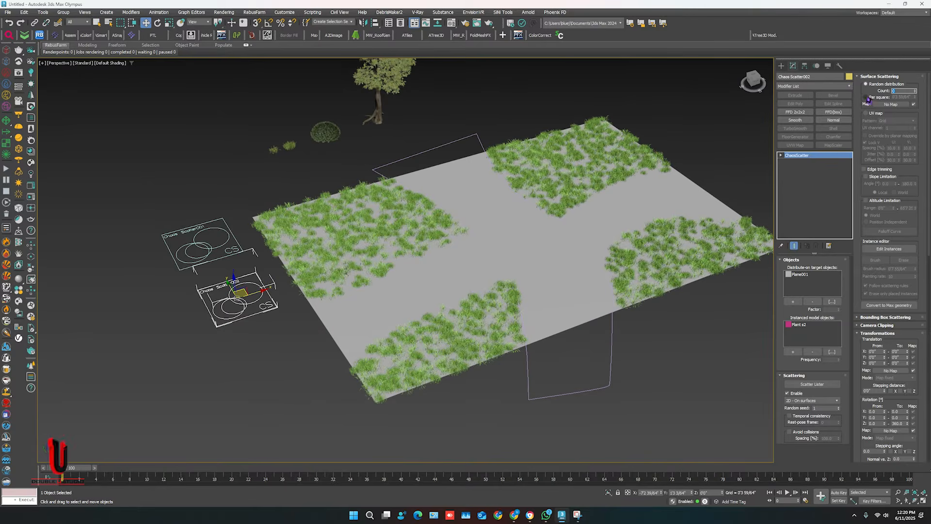
Enable instance editing with the brush, lower the painting rate, and paint bushes from the plane's near edge towards its middle.
left_click(884, 250)
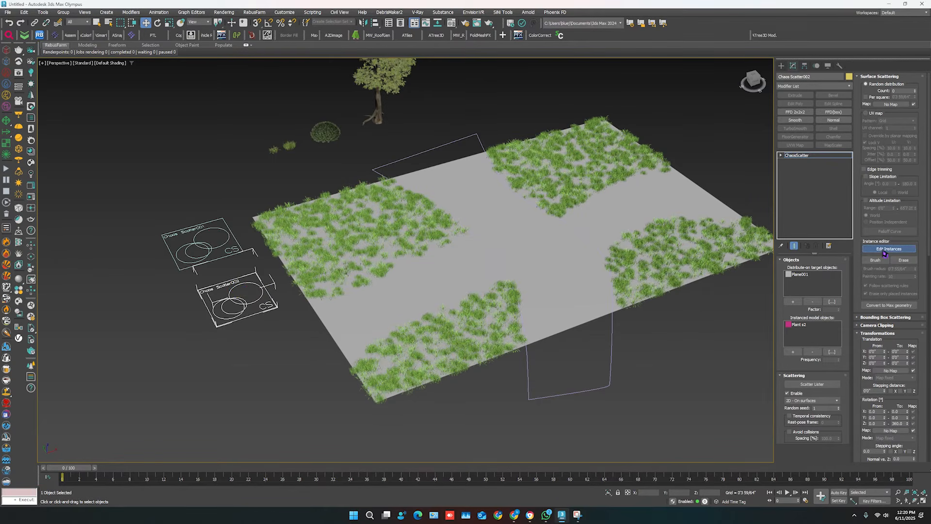
left_click(875, 261)
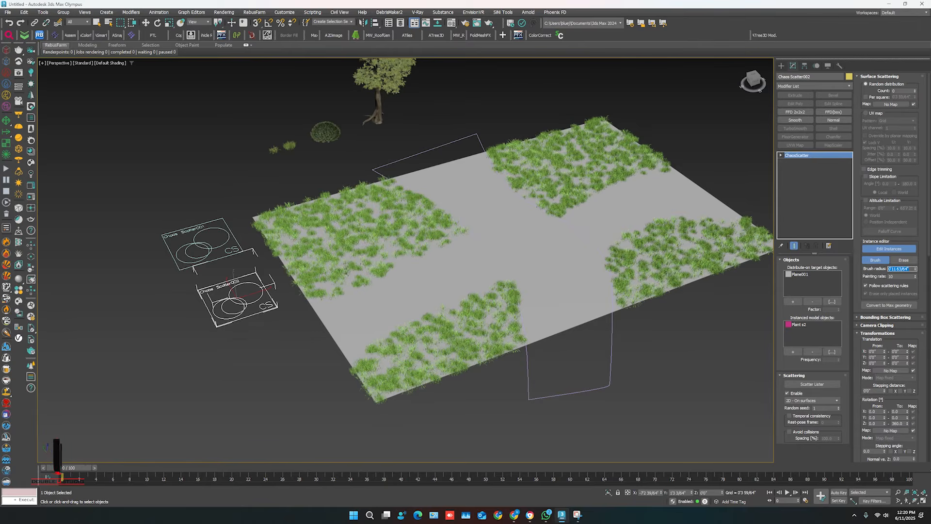
double_click(891, 277)
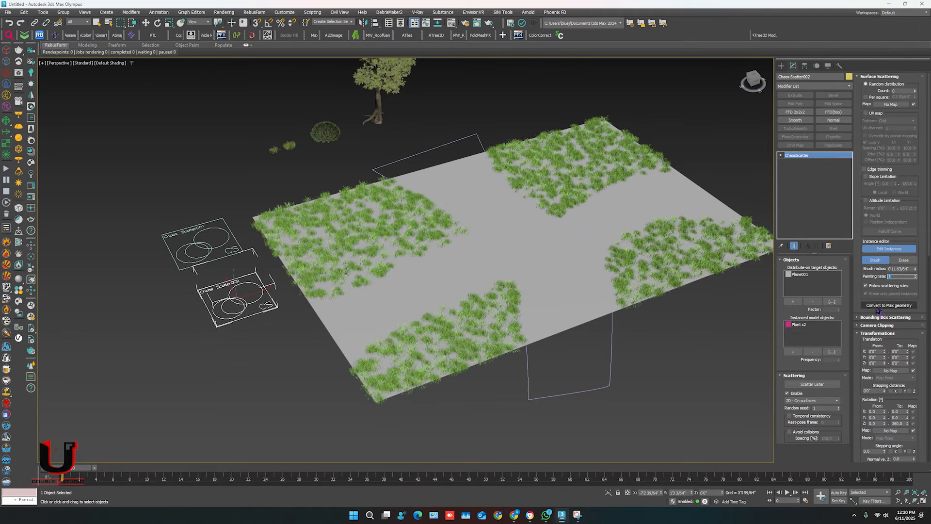
left_click_drag(321, 310, 440, 246)
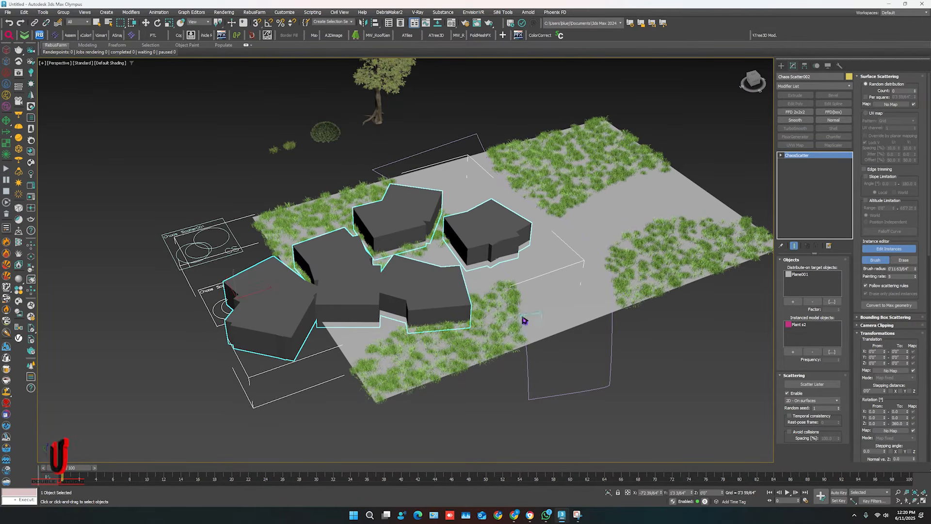
Set the bush scatter's uniform scale range from 20% to 30%.
scroll(855, 283, "down", 3)
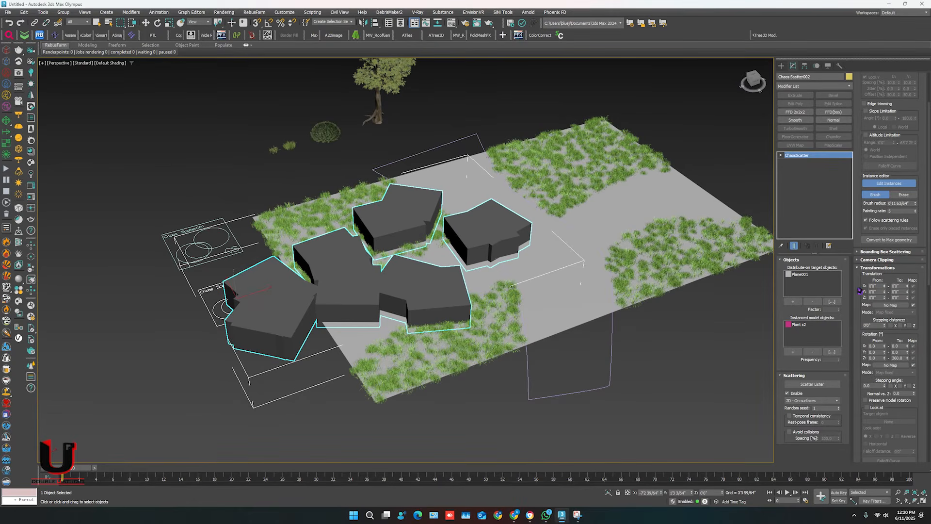
scroll(868, 324, "down", 4)
scroll(867, 348, "down", 2)
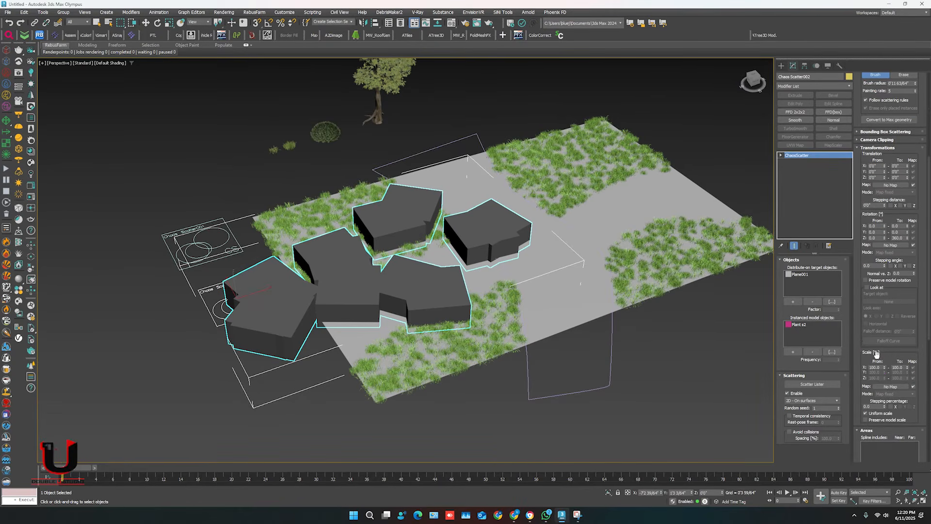
double_click(875, 367)
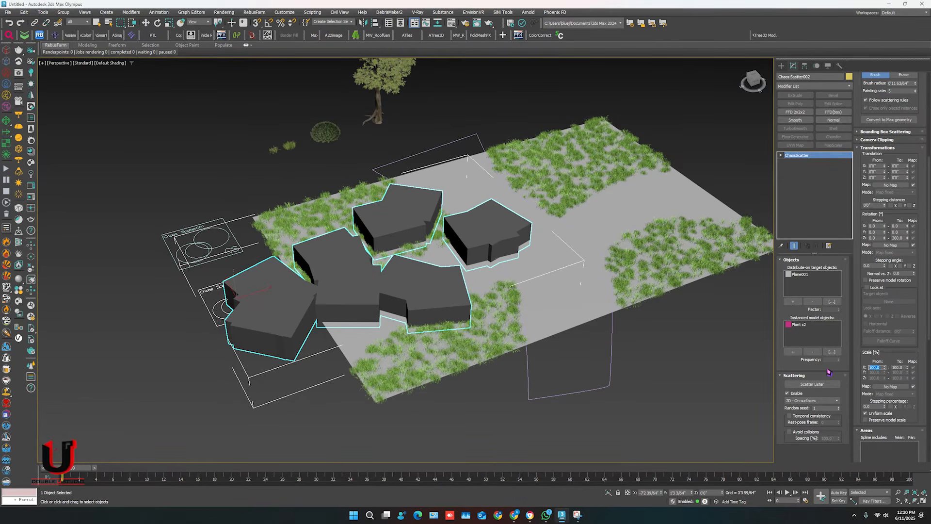
type("20")
key("Return")
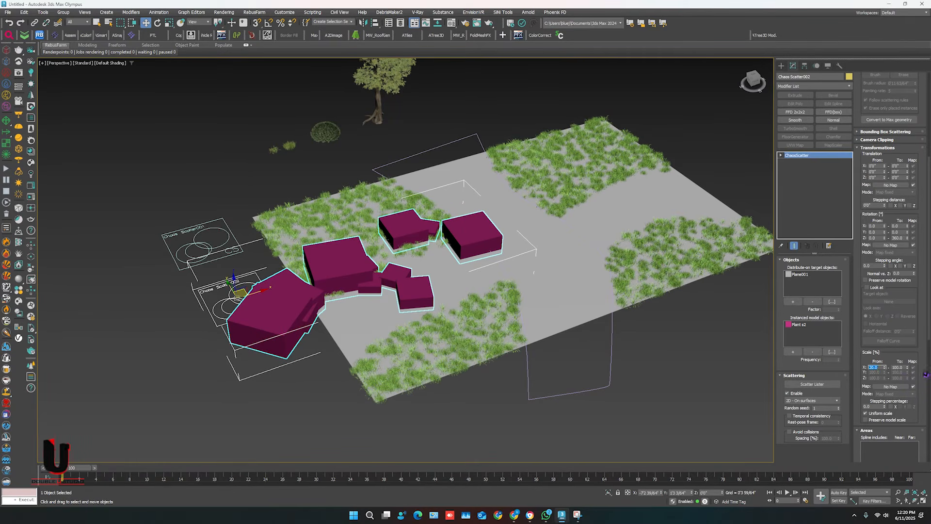
double_click(902, 368)
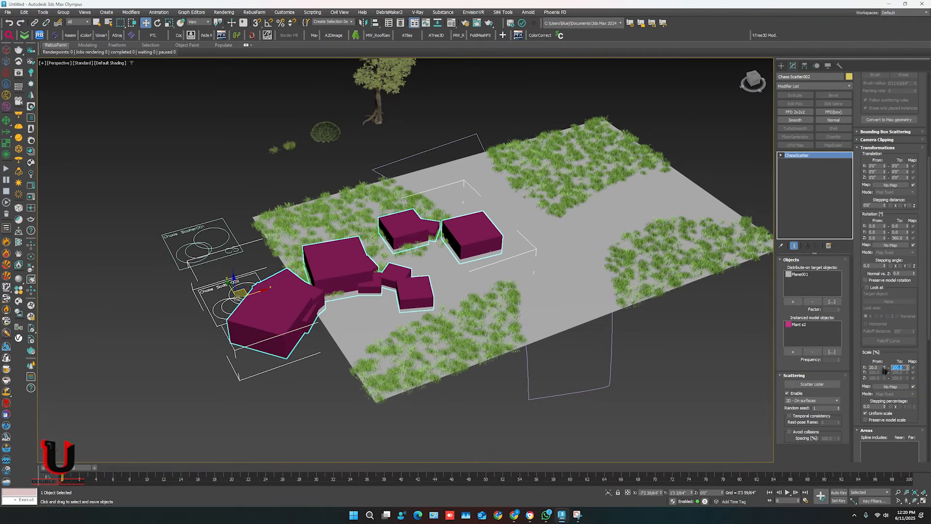
type("30")
key("Return")
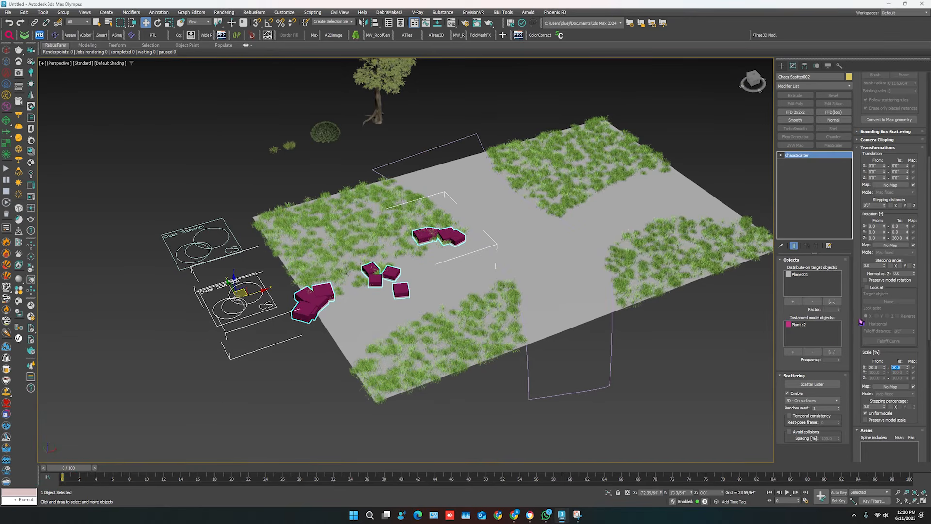
Set the bush scatter's viewport preview type to Full.
scroll(895, 373, "down", 10)
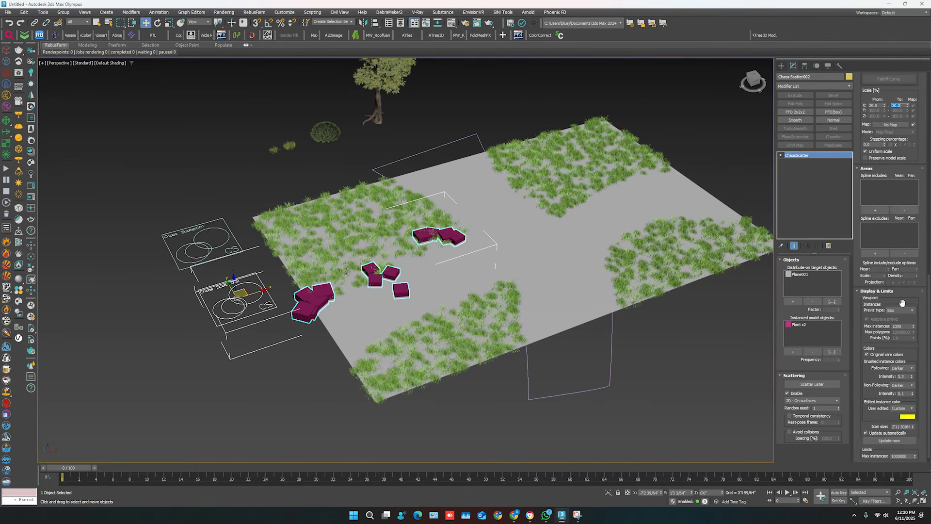
left_click(901, 309)
left_click(898, 324)
scroll(858, 279, "up", 4)
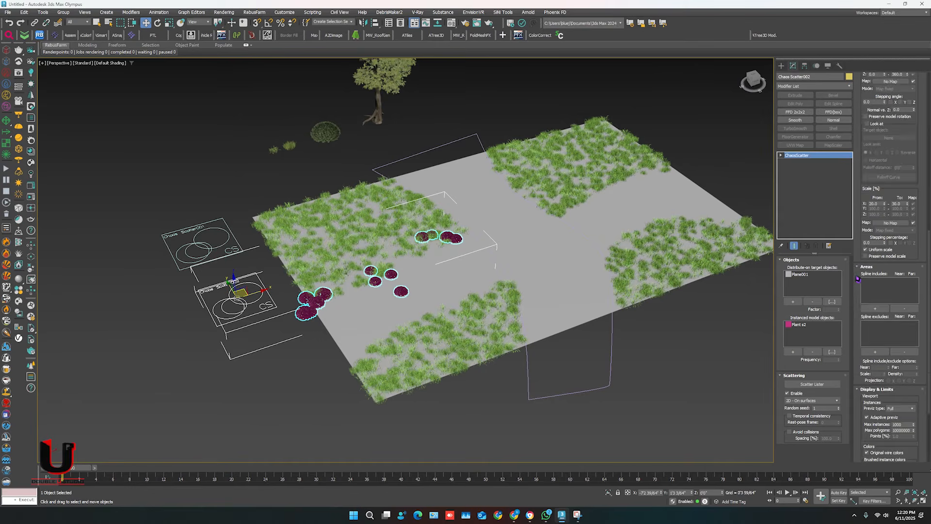
Resume instance editing and brush bushes along the grass patch borders on both sides of the bare path.
scroll(858, 279, "up", 12)
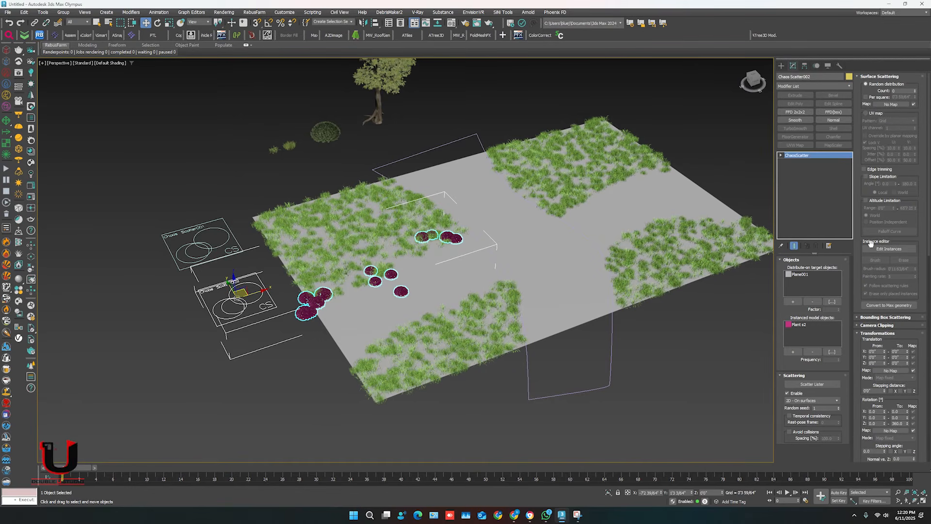
left_click(872, 248)
left_click(875, 260)
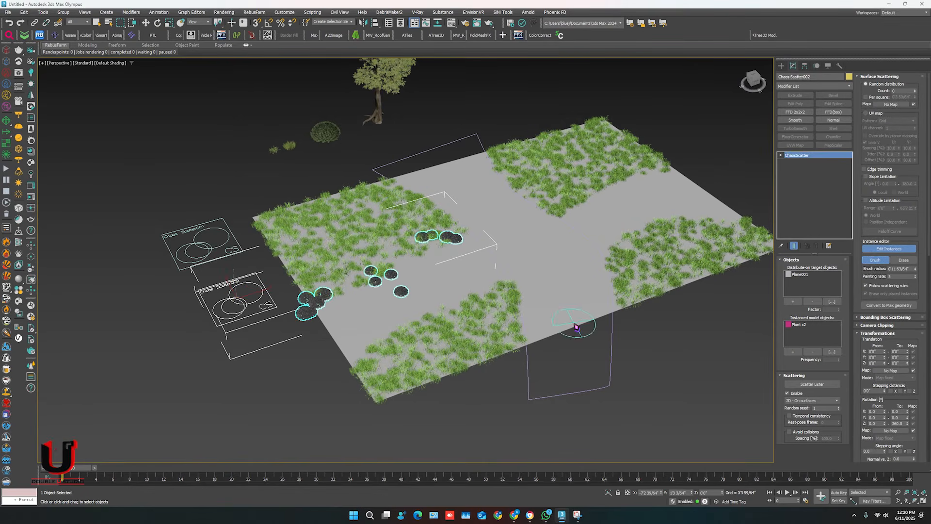
mouse_move(365, 363)
left_mouse_down()
mouse_move(487, 311)
mouse_move(509, 344)
left_mouse_up()
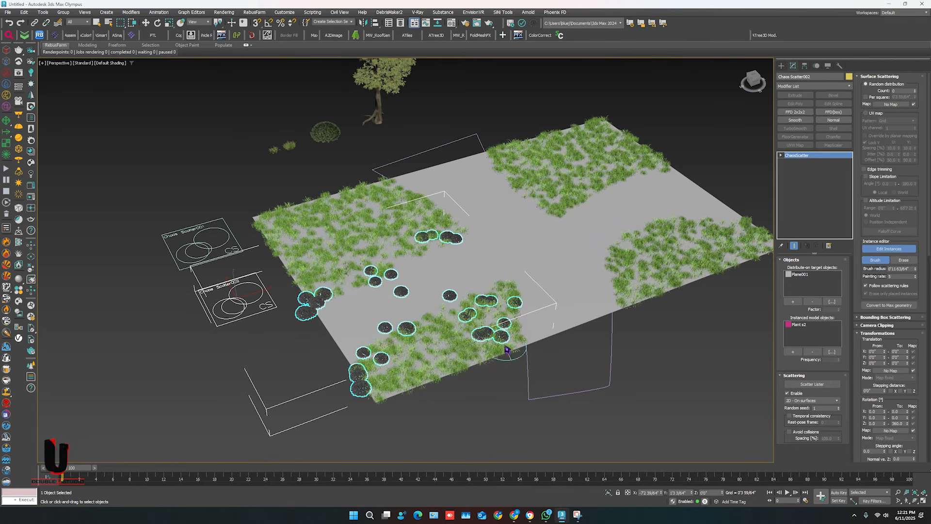
mouse_move(633, 298)
left_mouse_down()
mouse_move(671, 238)
mouse_move(751, 228)
left_mouse_up()
mouse_move(671, 162)
left_mouse_down()
mouse_move(575, 210)
mouse_move(504, 152)
left_mouse_up()
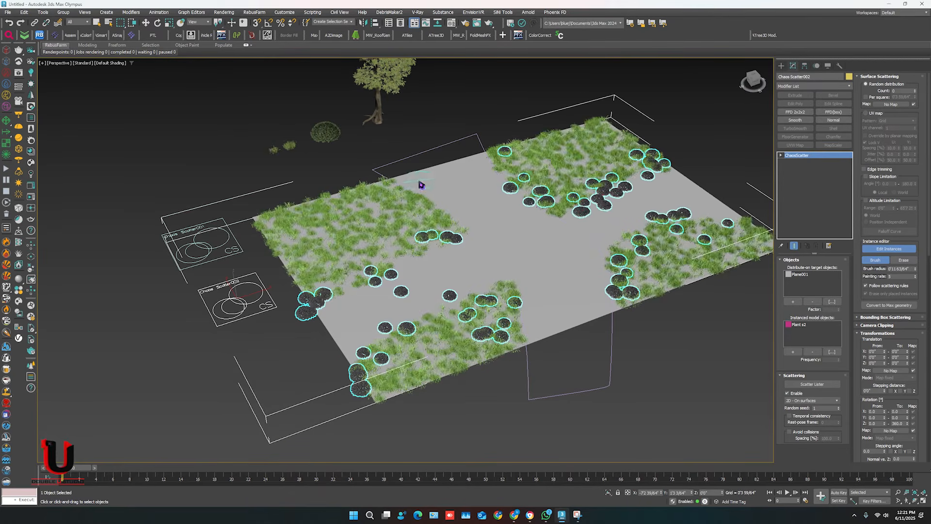
mouse_move(388, 178)
left_mouse_down()
mouse_move(423, 237)
mouse_move(321, 275)
left_mouse_up()
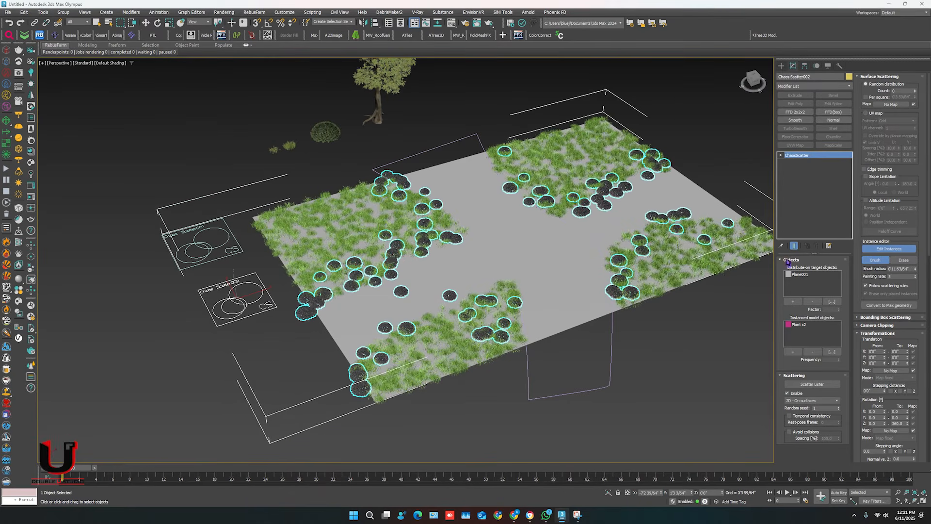
Erase the stray bushes on the bare path and near the plane's edge, and finish editing the bush instances.
left_click(903, 260)
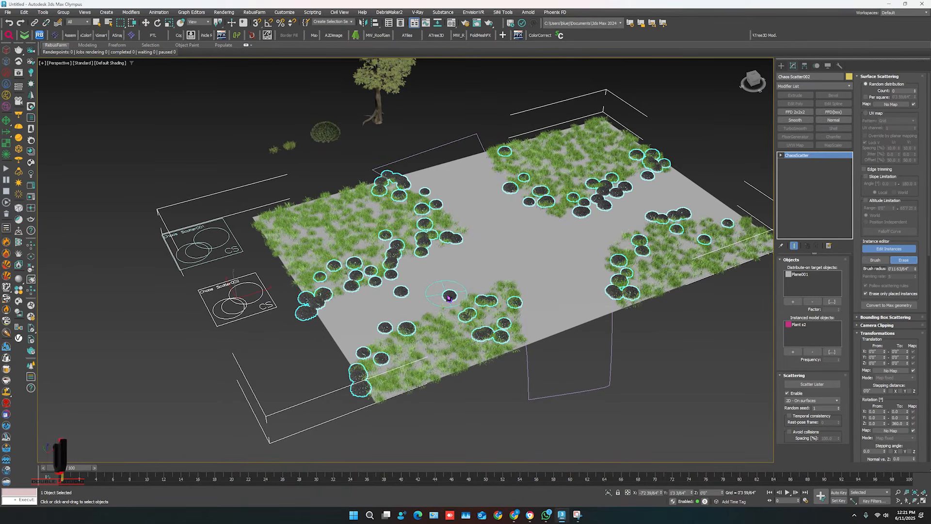
left_click(405, 297)
left_click(377, 326)
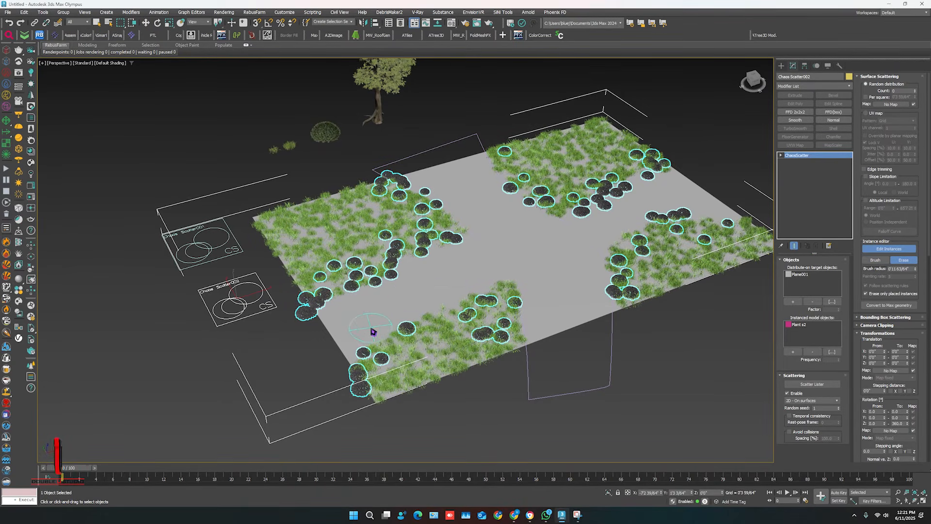
left_click(315, 315)
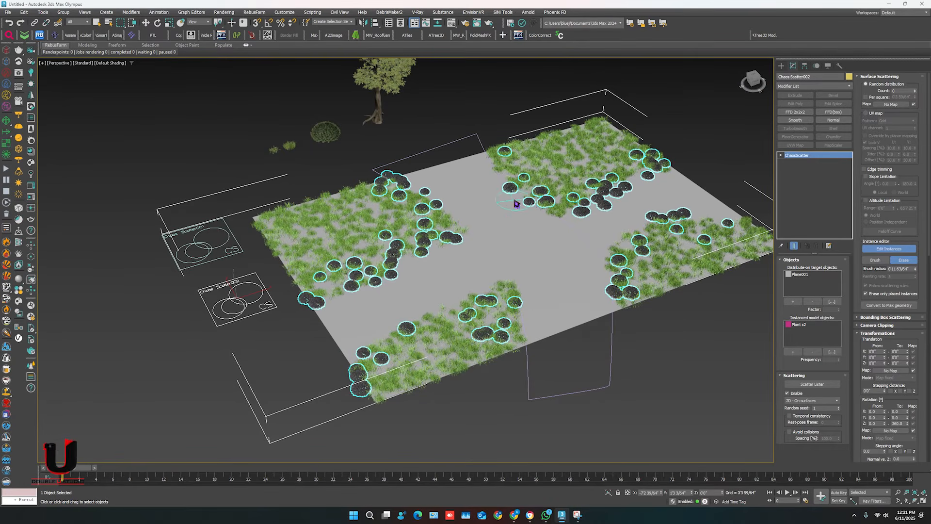
left_click(914, 251)
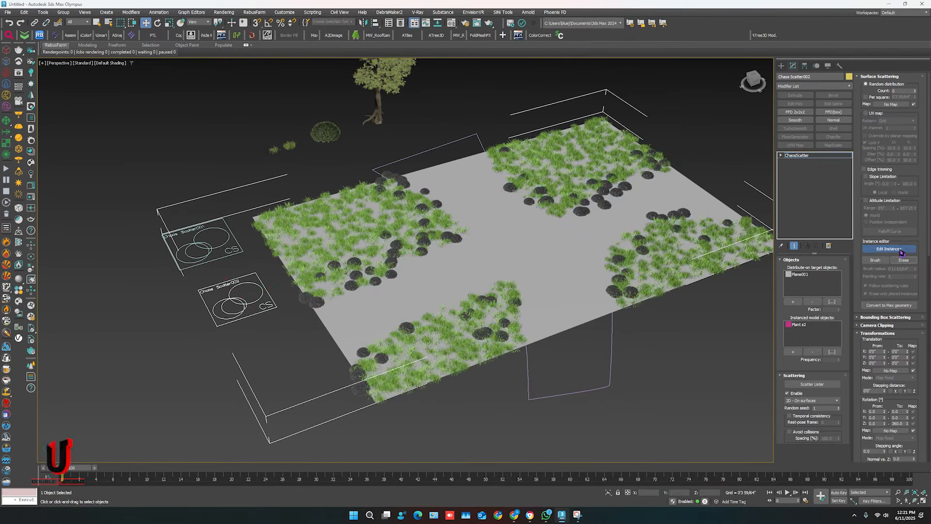
left_click(663, 387)
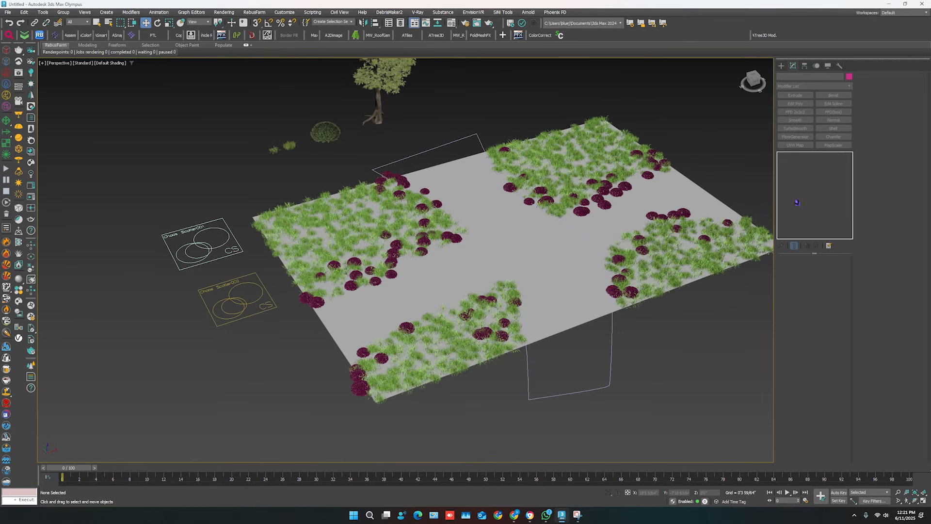
Create a third Chaos Scatter object beside the plane, next to the bush scatter's icon.
left_click(781, 65)
left_click(825, 115)
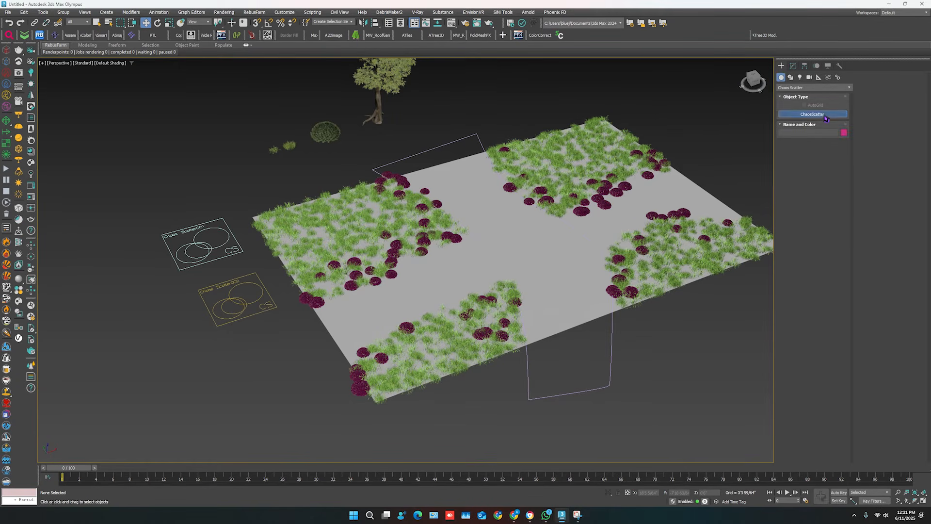
left_click_drag(272, 351, 258, 374)
right_click(259, 374)
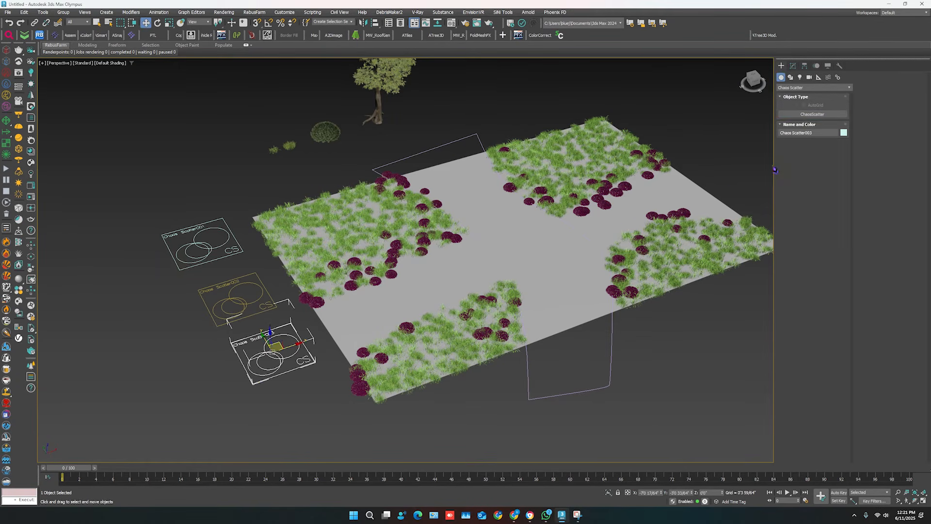
Add the ground plane as the new scatter's distribution target and the tree as its instanced model.
left_click(793, 65)
left_click(792, 301)
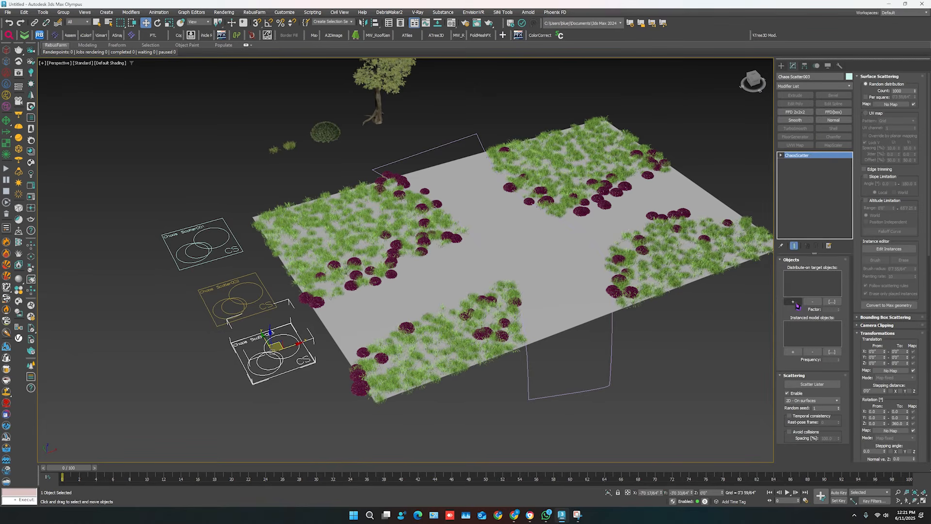
left_click(563, 279)
left_click(793, 352)
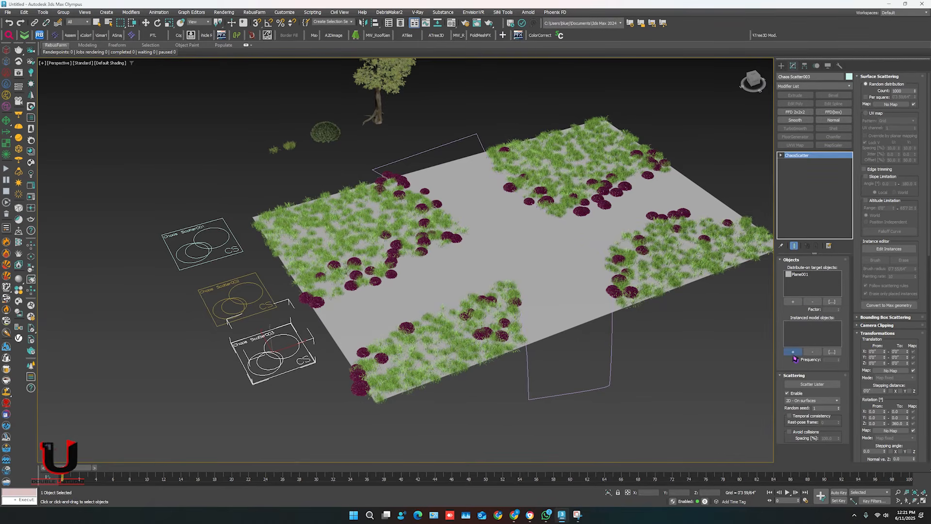
left_click(381, 118)
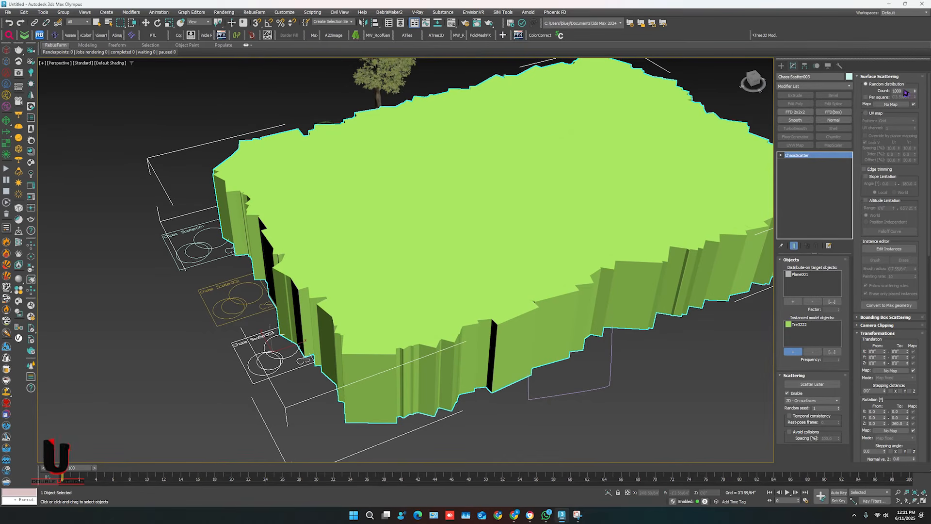
Set the tree scatter's random distribution count to 20.
left_click_drag(905, 92, 862, 98)
type("20")
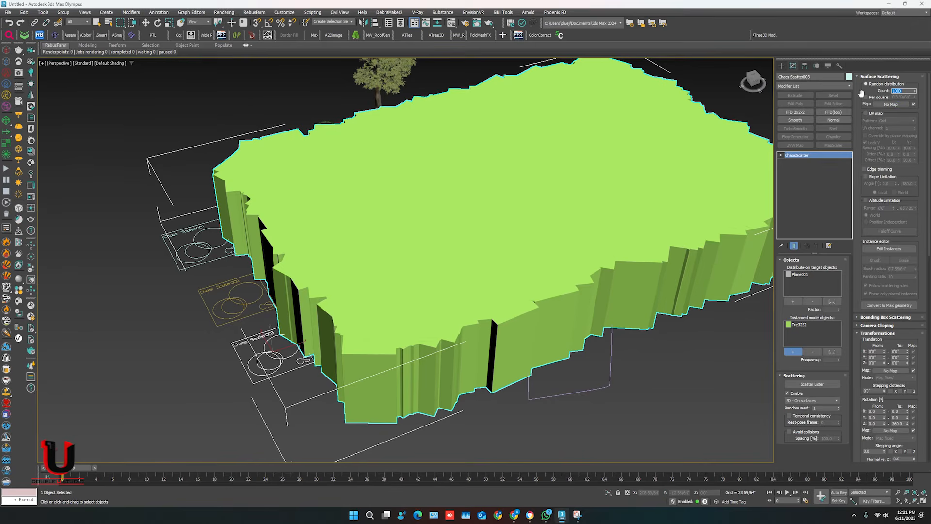
key("Return")
key("w")
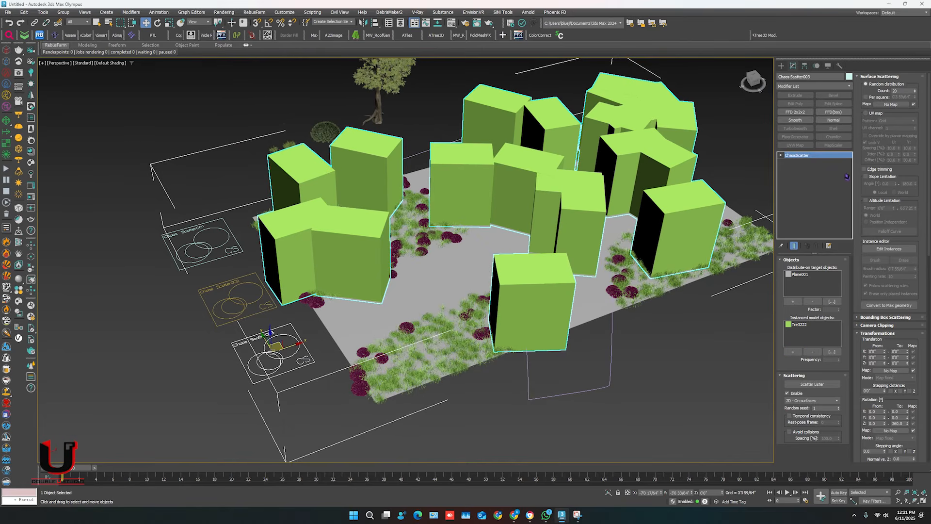
Try the Dot viewport preview for the tree scatter, and set its preview type to Full.
scroll(862, 271, "down", 10)
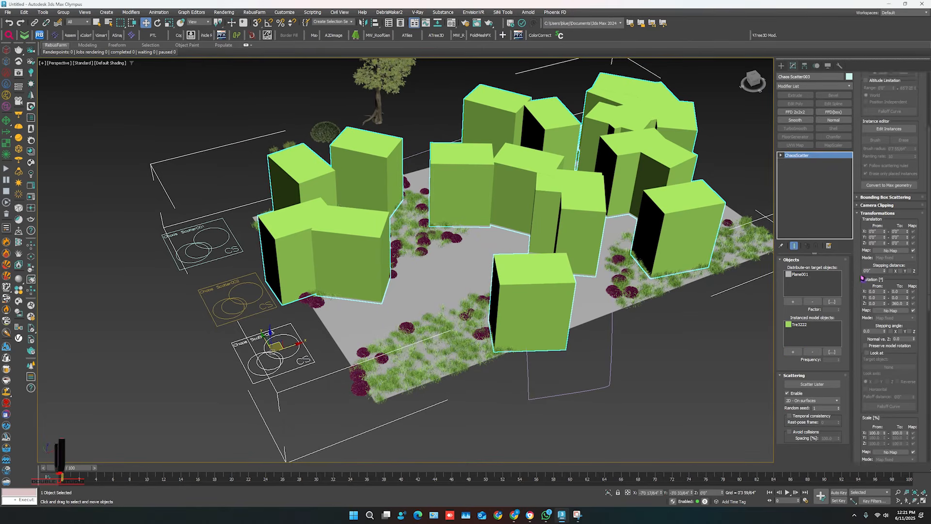
scroll(860, 388, "down", 4)
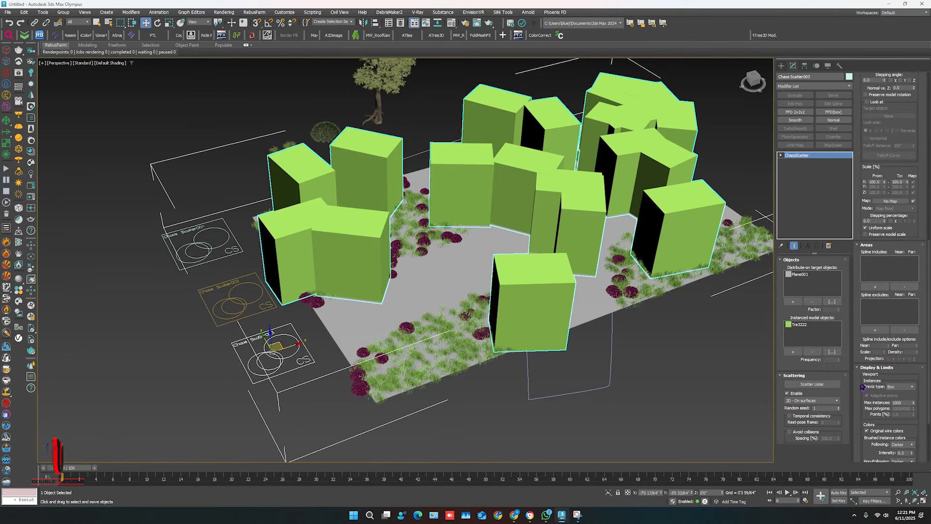
left_click(900, 334)
left_click(892, 343)
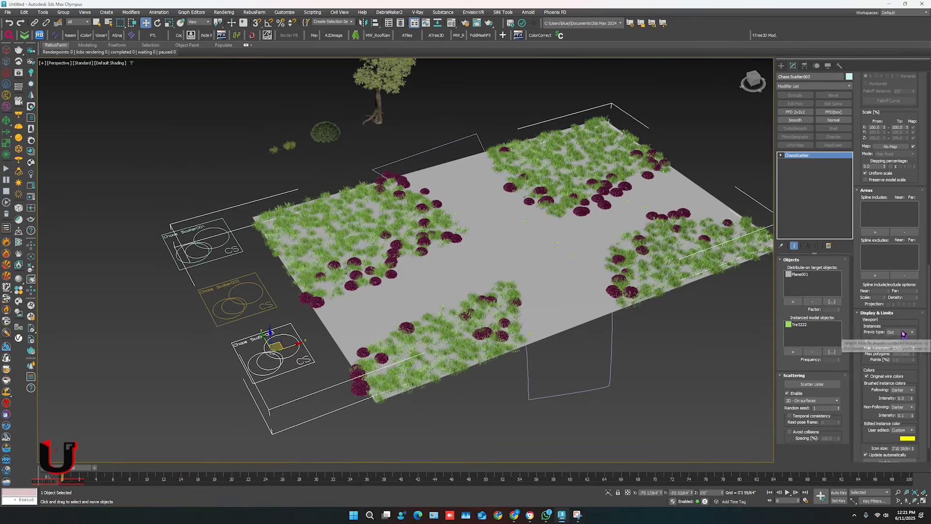
left_click(901, 333)
left_click(896, 357)
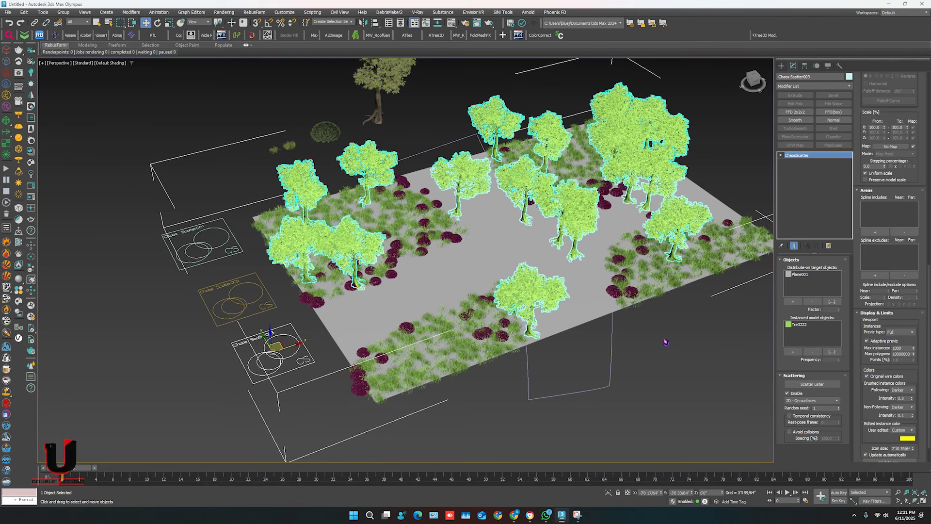
Set the tree scatter's uniform scale range from 60% to 120%.
scroll(857, 264, "up", 5)
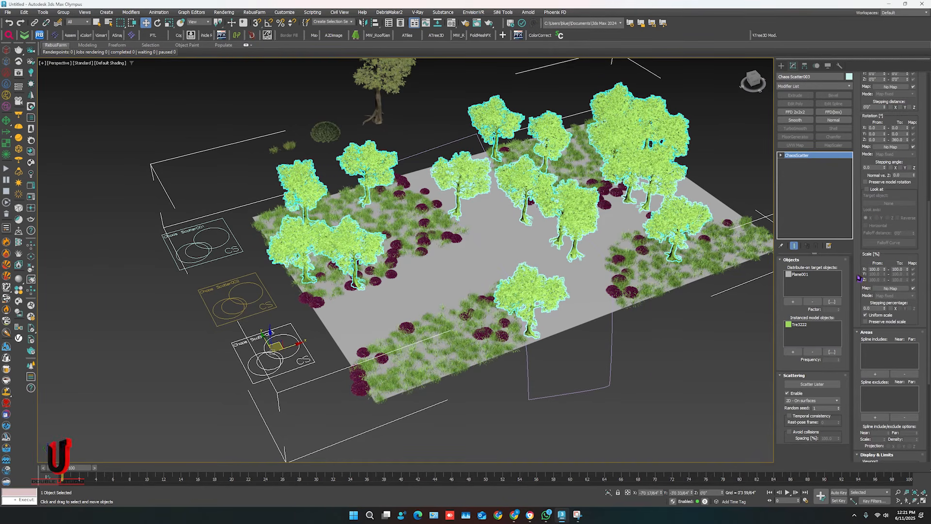
left_click_drag(881, 270, 847, 272)
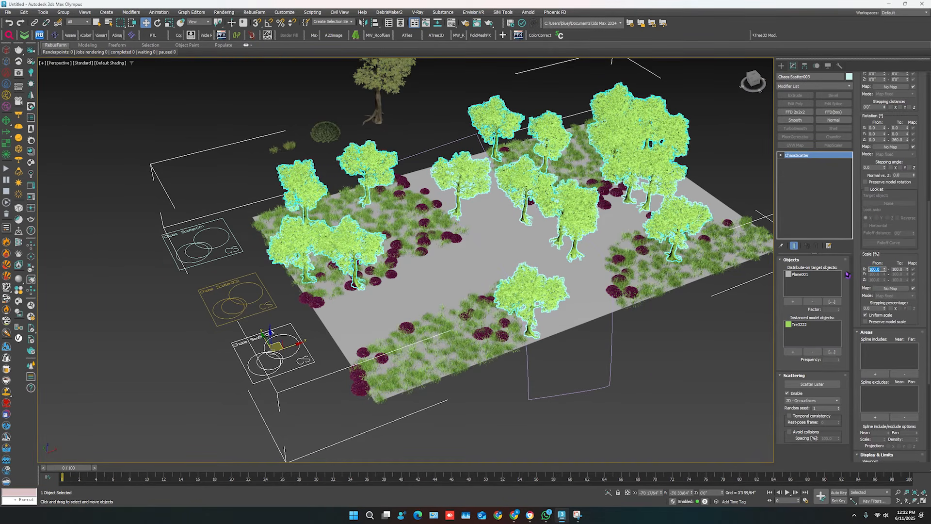
type("60")
key("Return")
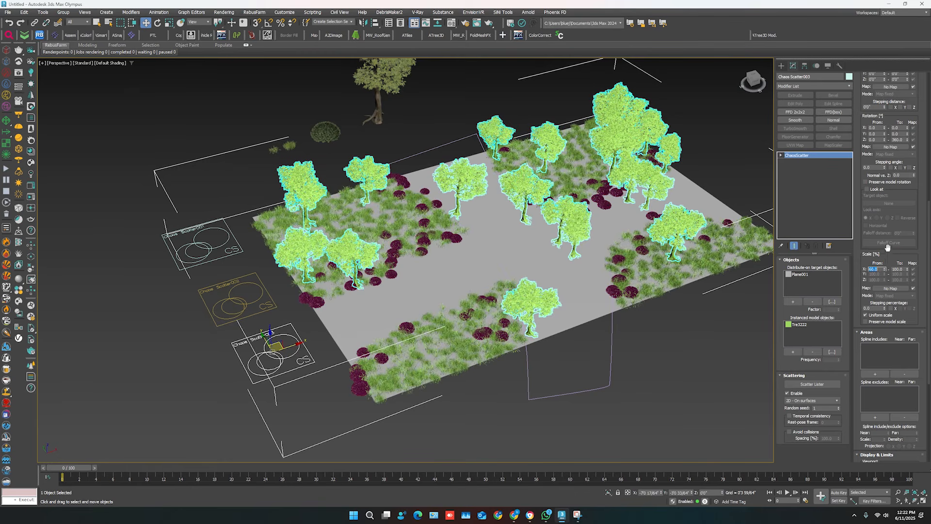
left_click_drag(902, 269, 821, 270)
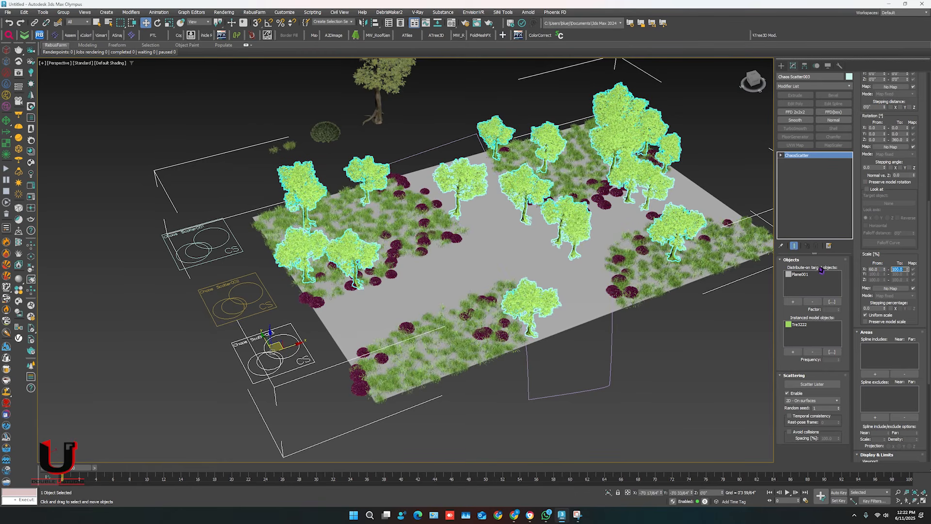
type("120")
key("Return")
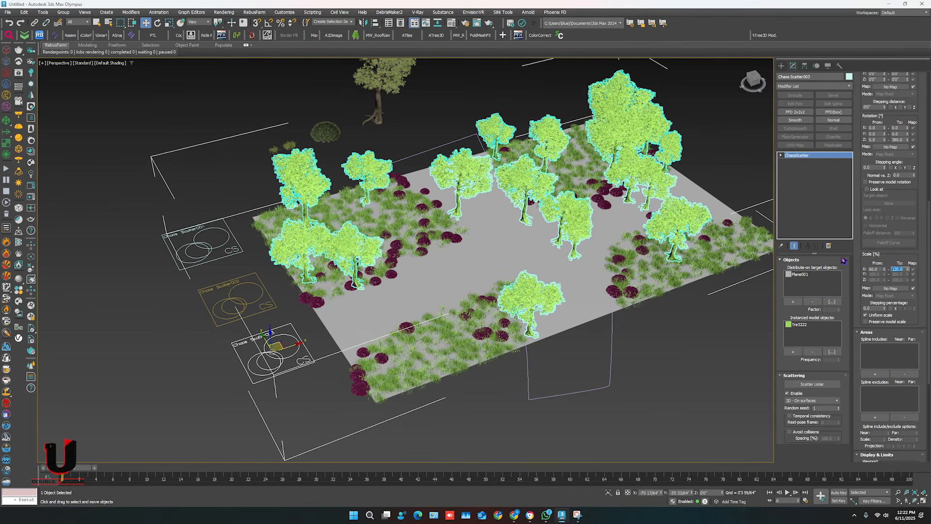
Try an X rotation starting value of 20 for the tree scatter, and reset it to 0.
scroll(863, 270, "up", 5)
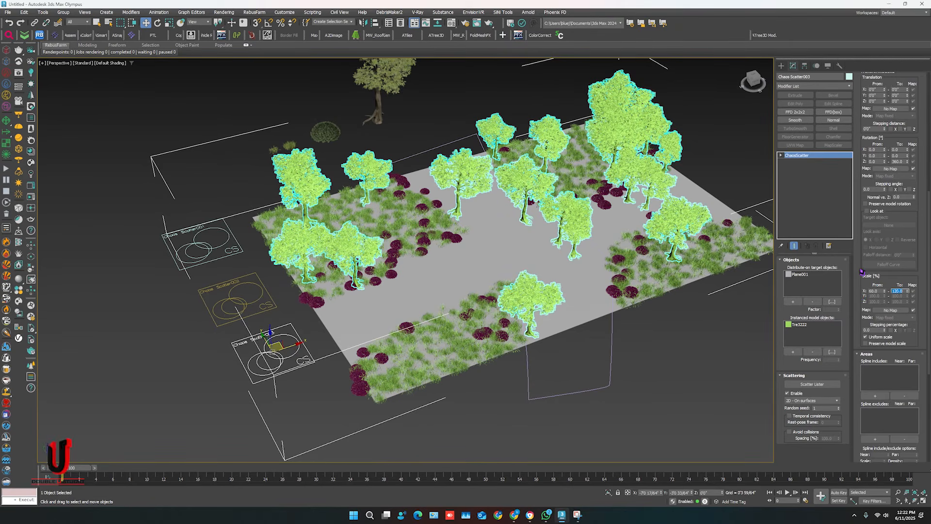
scroll(862, 270, "up", 1)
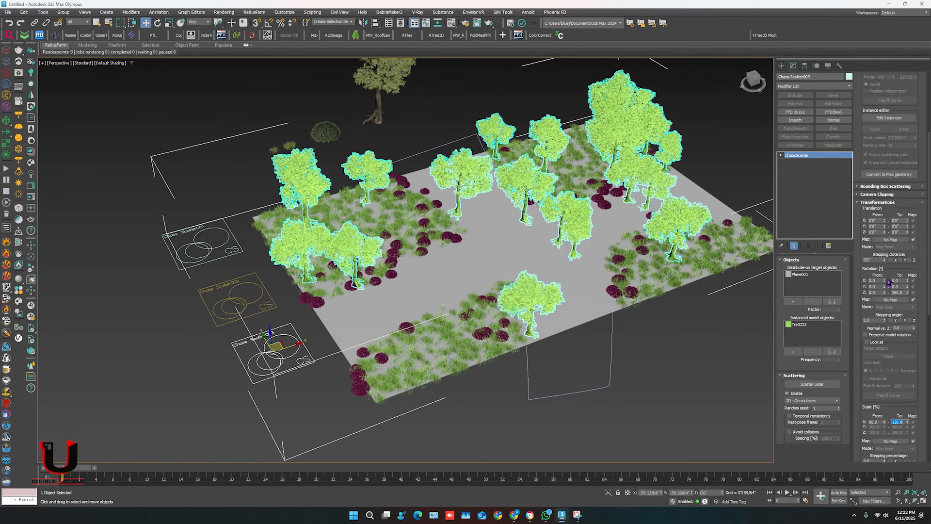
left_click(873, 280)
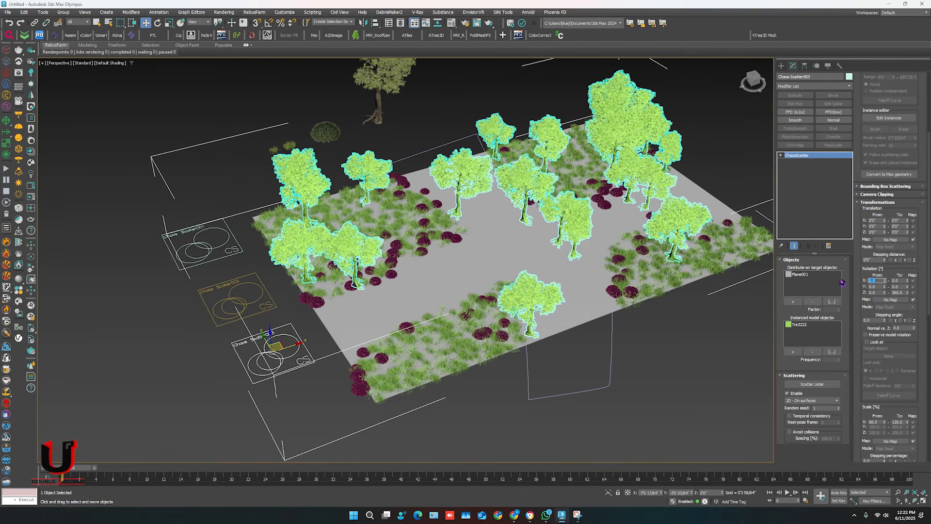
type("20")
key("Return")
type("0")
key("Return")
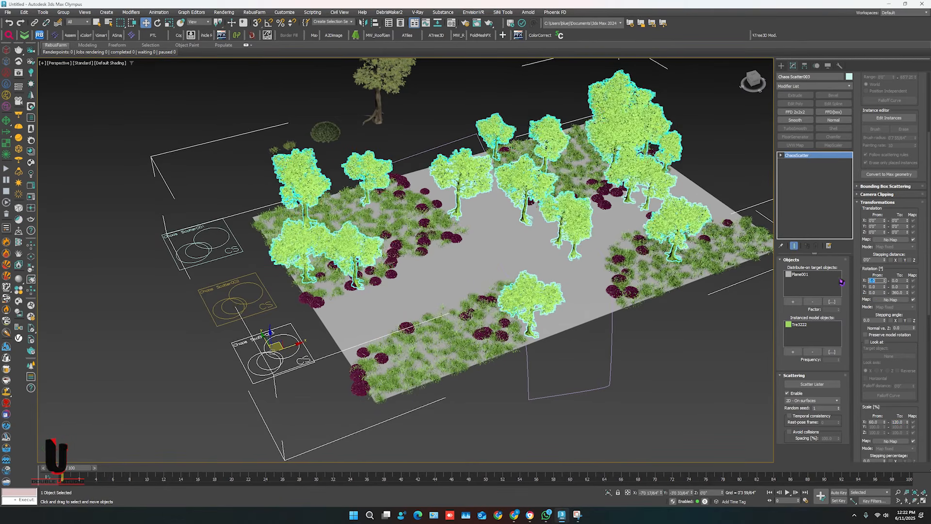
Try a Y rotation starting value of 60 for the tree scatter, and reset it to 0.
left_click(873, 286)
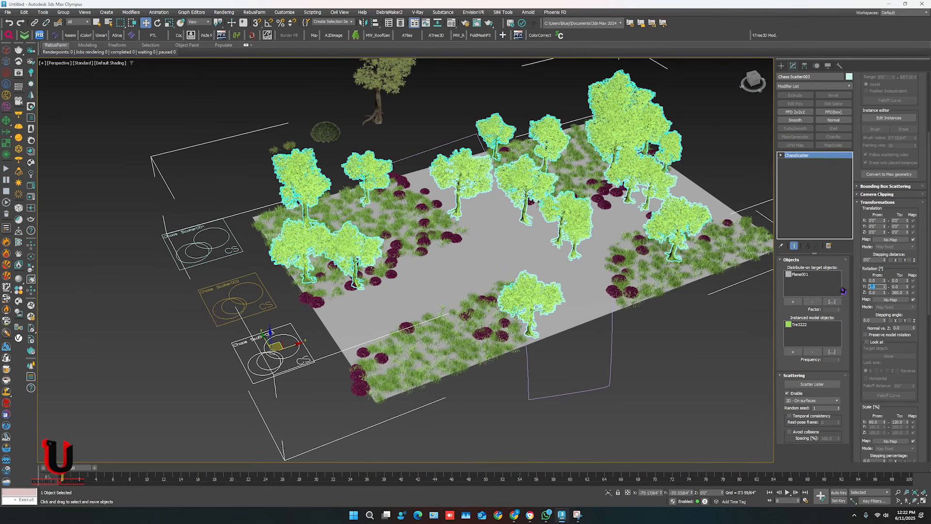
type("60")
key("Return")
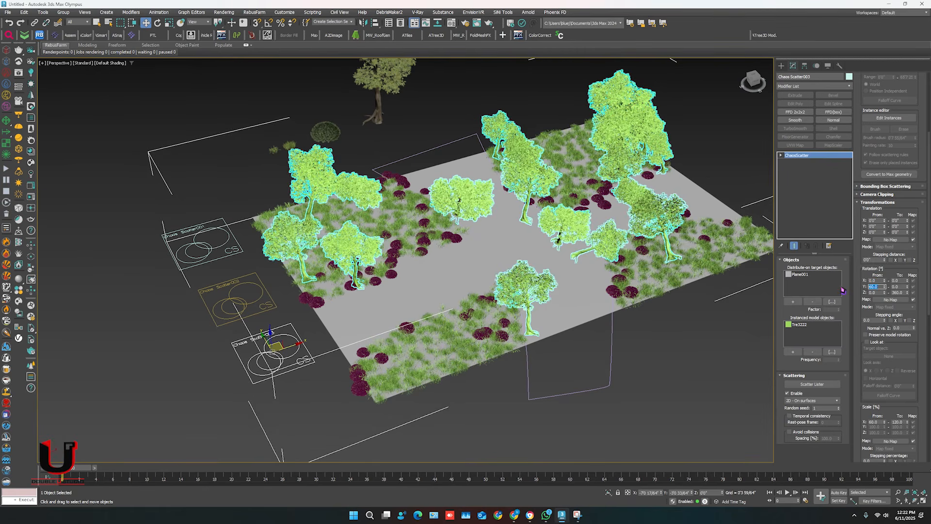
type("0")
key("Return")
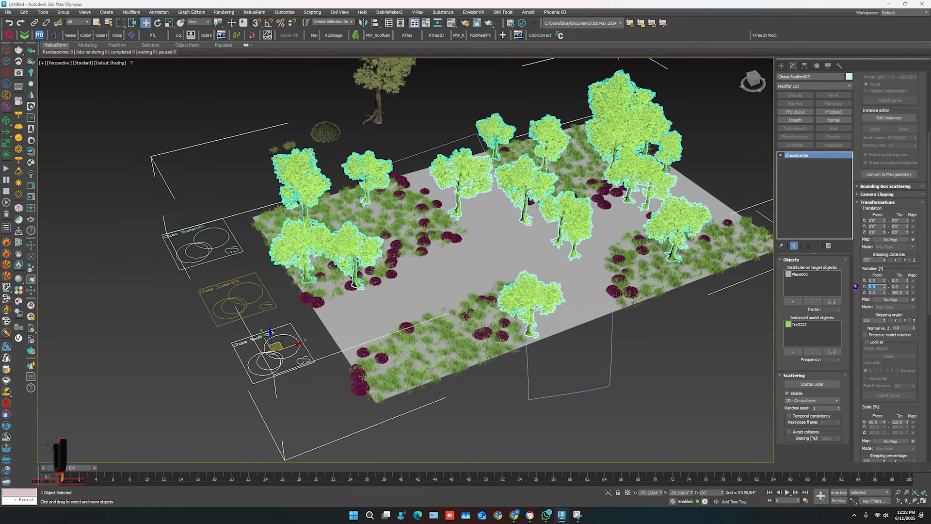
Try an X translation starting value of 20 for the tree scatter, and reset it to 0.
left_click(858, 279)
scroll(861, 276, "up", 1)
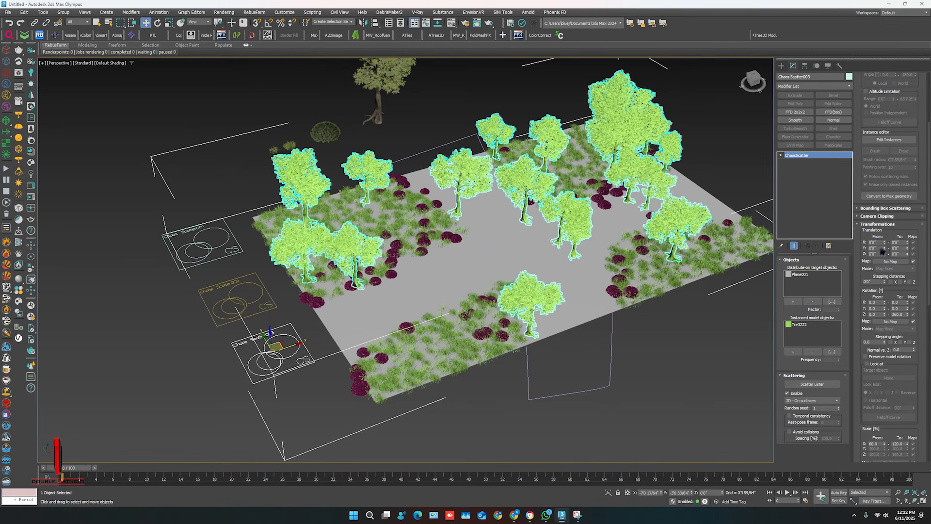
left_click_drag(880, 243, 820, 239)
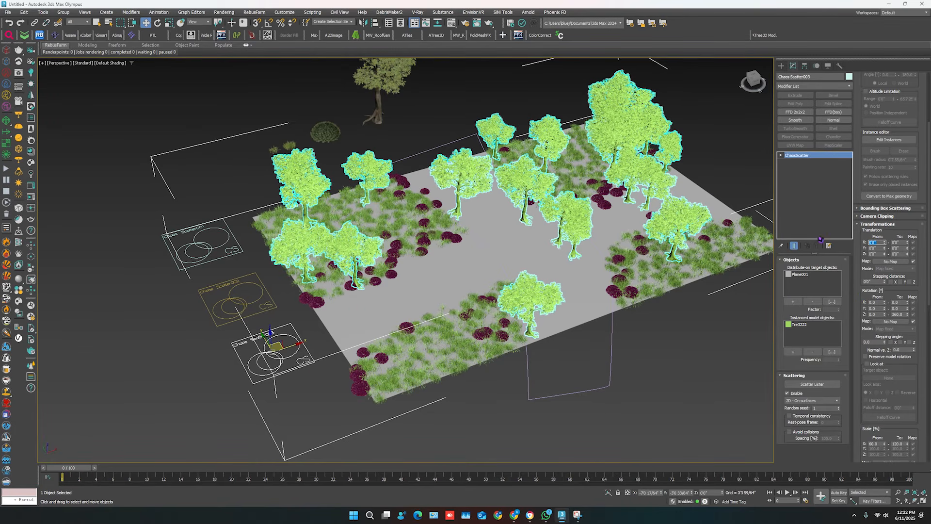
type("20")
key("Return")
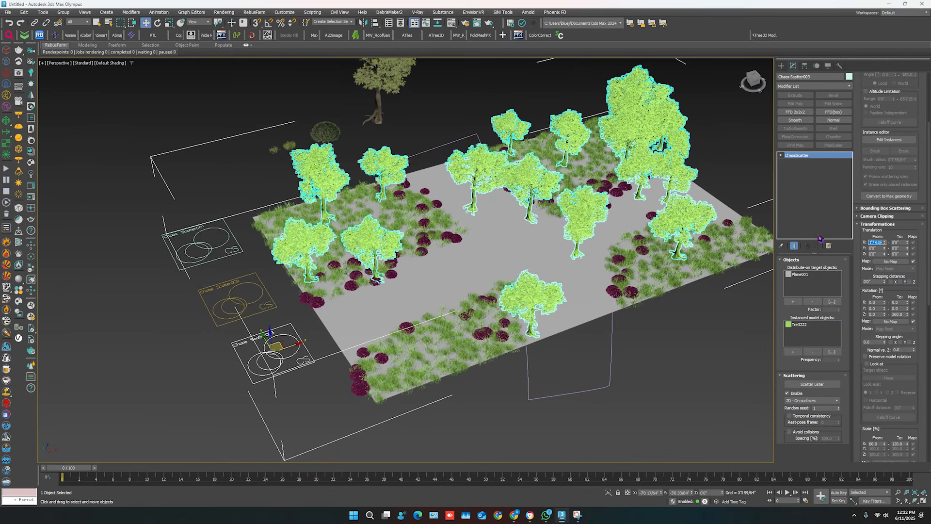
type("0")
key("Return")
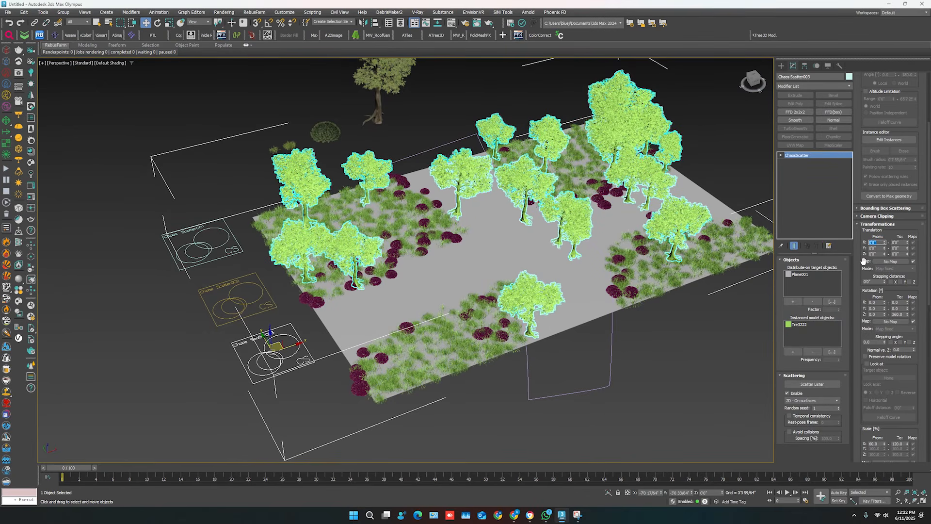
Start editing the tree scatter's individual instances, and move two trees apart onto the front grass patch, one of them off the path.
scroll(864, 261, "up", 2)
scroll(862, 261, "up", 5)
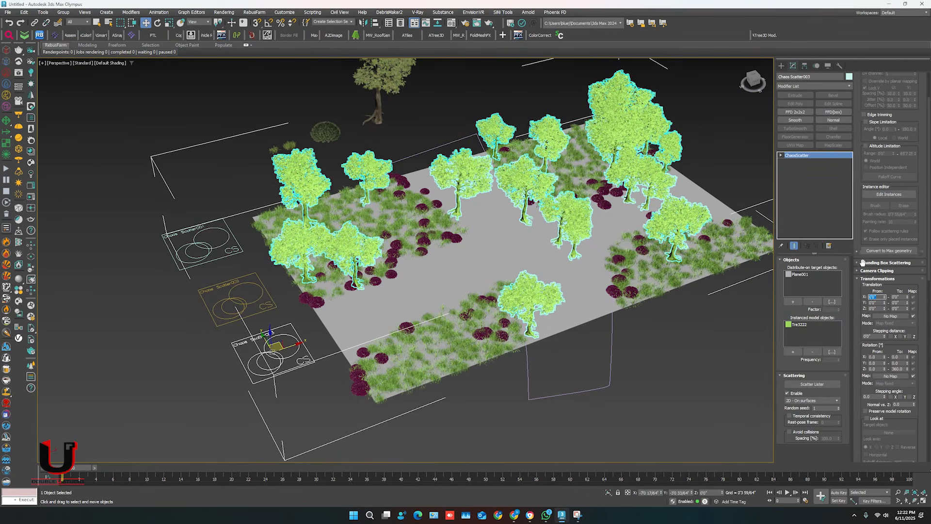
scroll(861, 262, "up", 3)
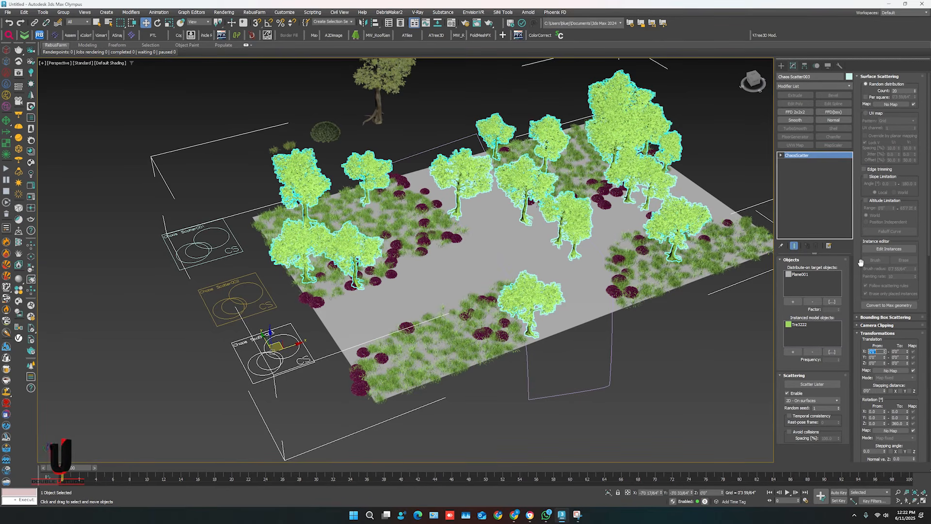
left_click(887, 249)
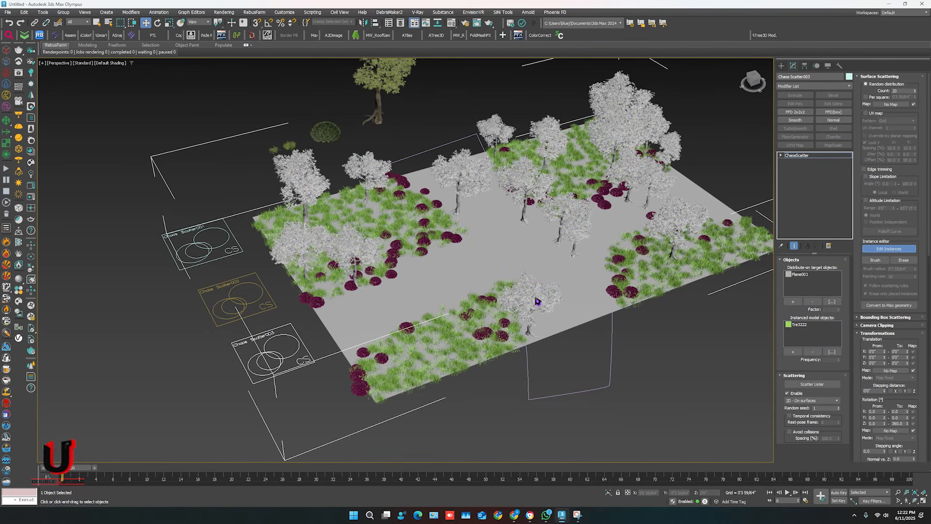
left_click_drag(537, 301, 418, 350)
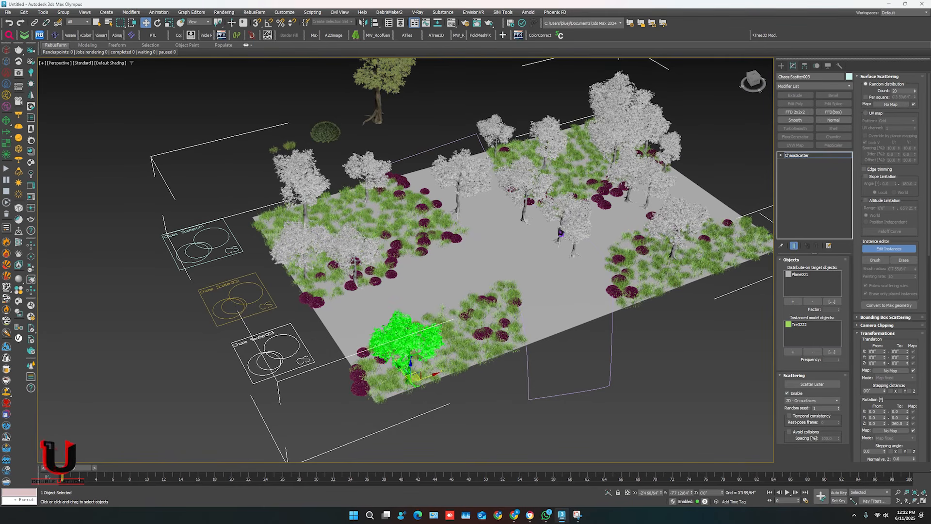
left_click_drag(579, 248, 508, 327)
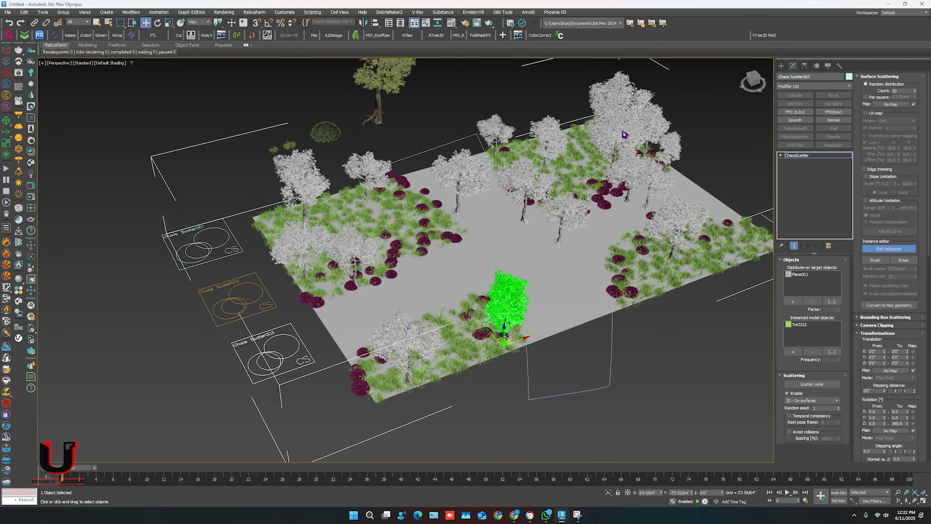
Move one tree out of the dense back cluster, and another from the path to the outer end of the right grass patch.
left_click(598, 115)
left_click_drag(599, 115, 575, 117)
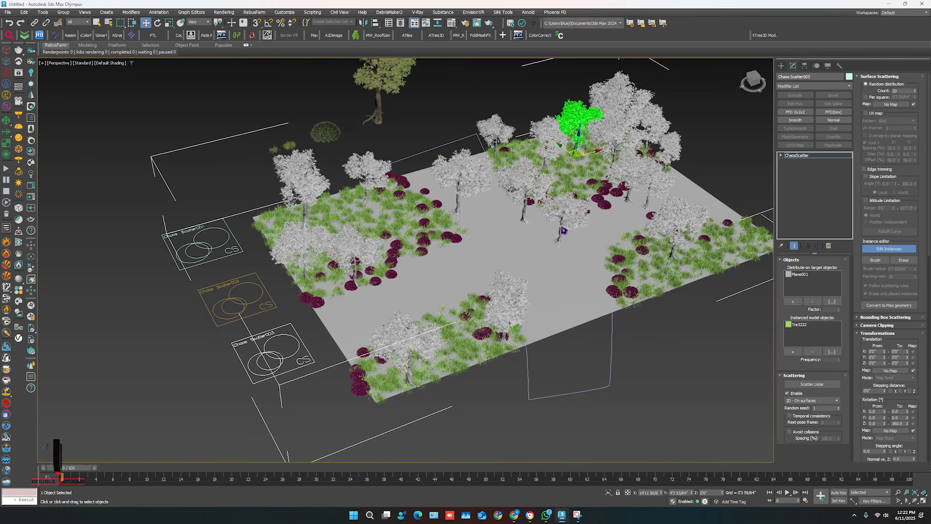
left_click_drag(562, 230, 740, 240)
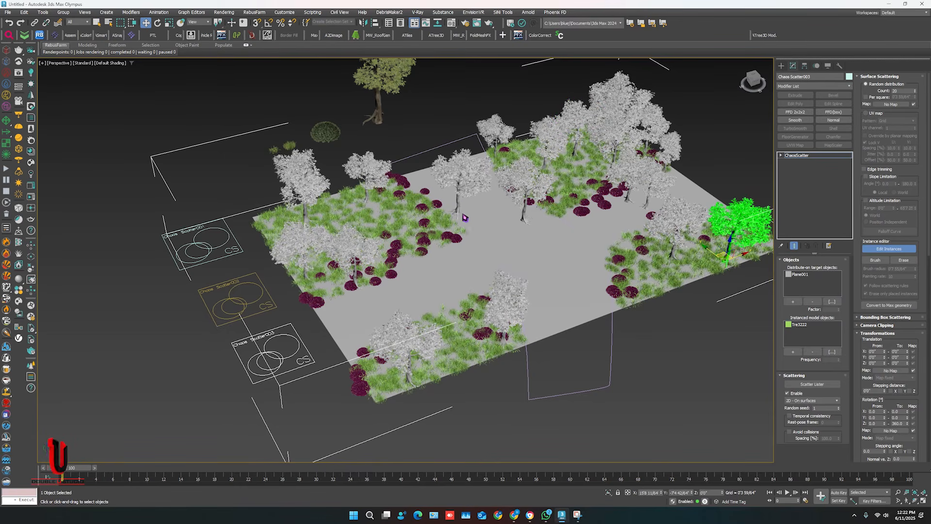
Move the tree beside the left grass patch off the path onto the grass, and shift a neighbouring tree to that patch's outer corner.
left_click(455, 209)
left_click(458, 186)
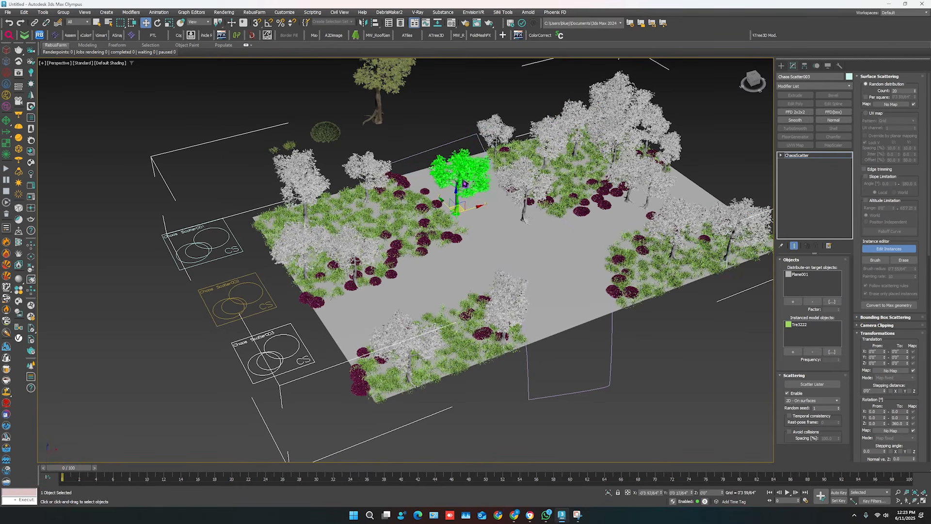
left_click_drag(458, 187, 406, 209)
left_click_drag(301, 258, 268, 219)
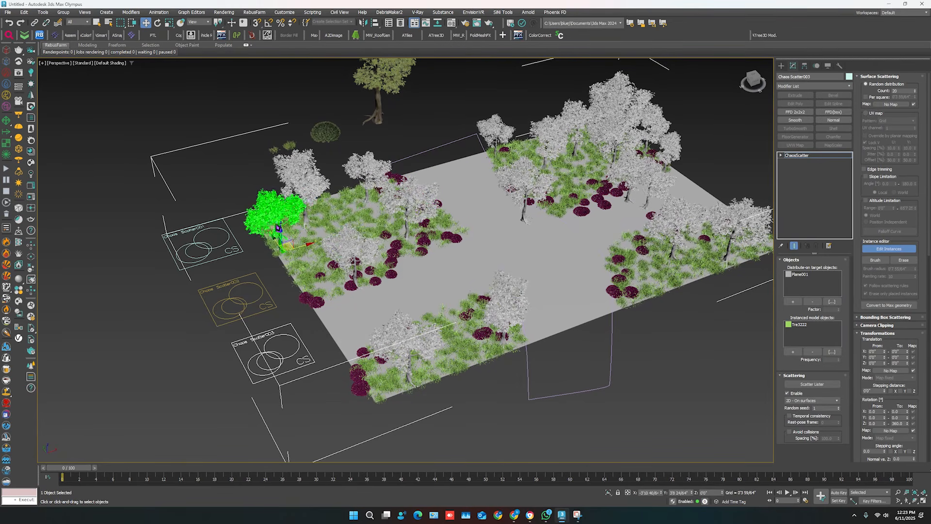
Move the central path tree onto the back grass patch, and reposition two trees within the left grass patch.
left_click(530, 192)
left_click_drag(533, 193, 572, 180)
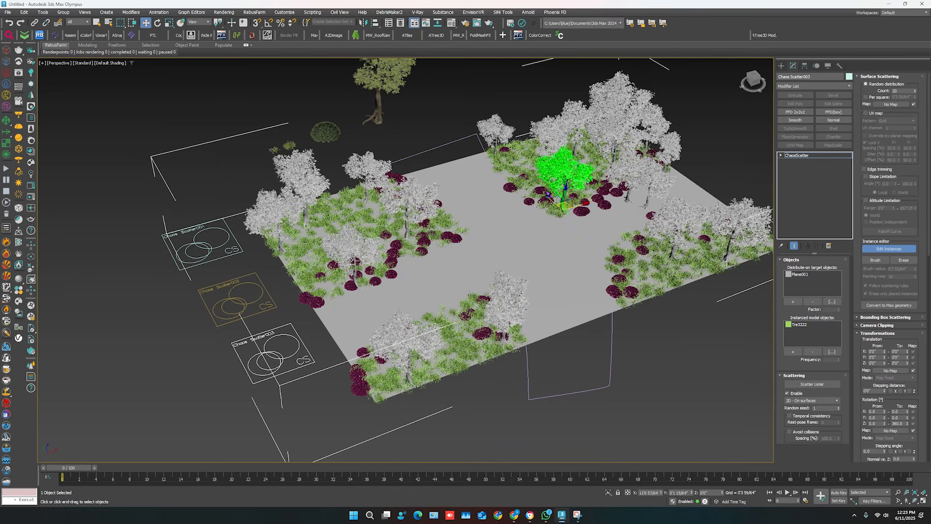
left_click_drag(354, 266, 318, 264)
left_click(414, 202)
left_click_drag(415, 202, 400, 220)
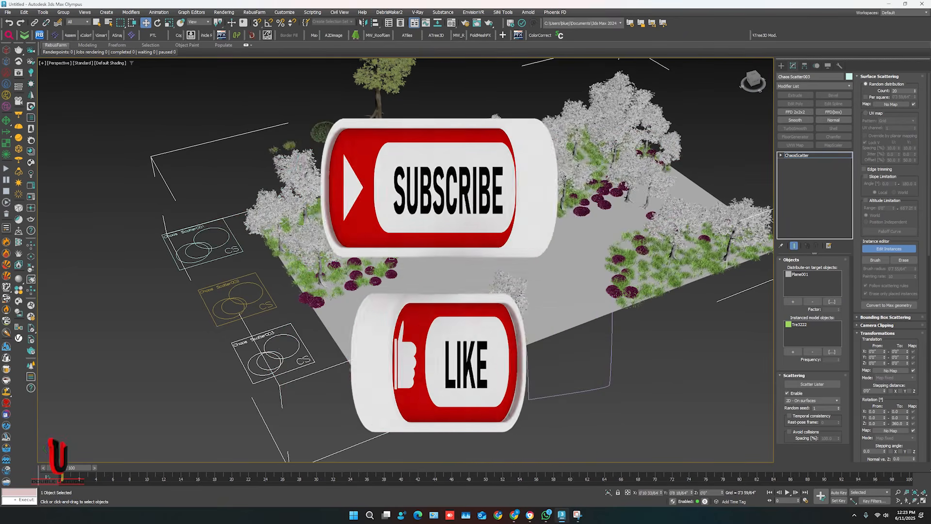
Leave instance editing, deselect the tree scatter, and review the planted ground plane from a new angle.
left_click_drag(658, 189, 541, 168)
scroll(541, 167, "up", 3)
scroll(538, 194, "down", 5)
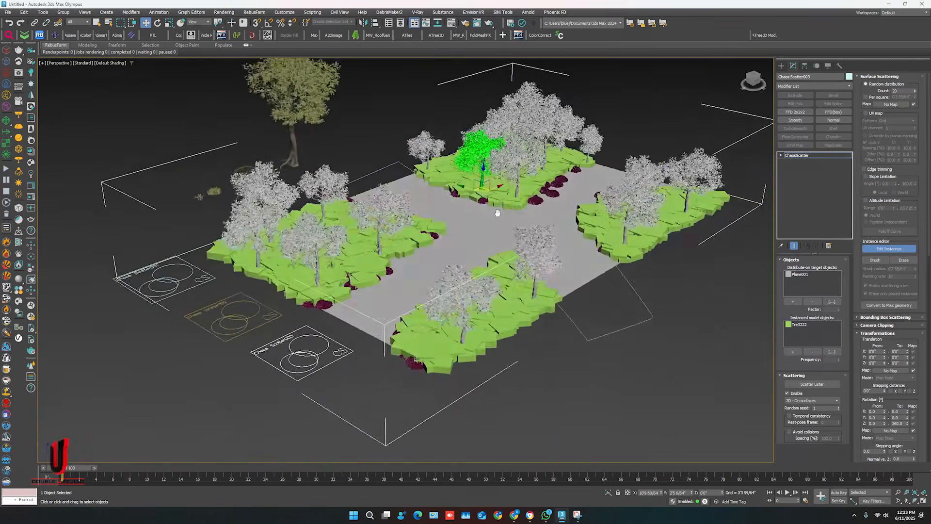
scroll(694, 350, "up", 4)
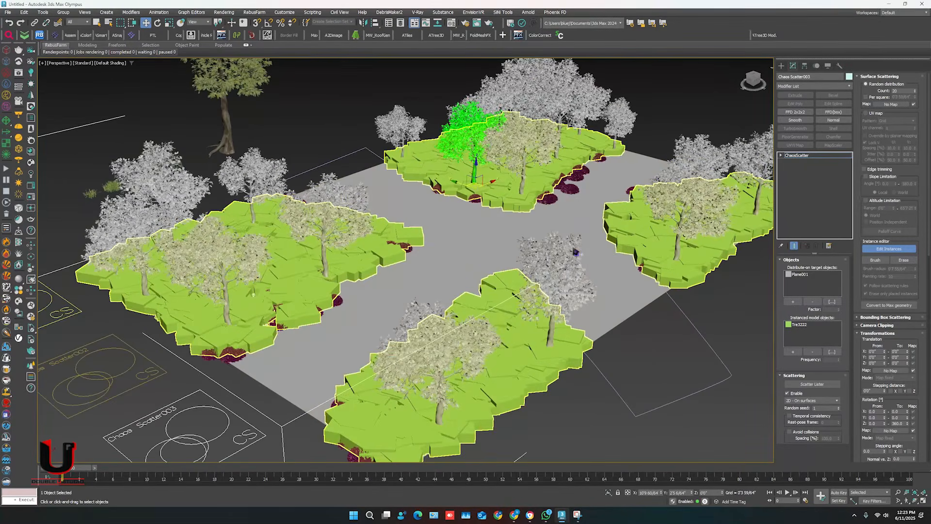
left_click(698, 358)
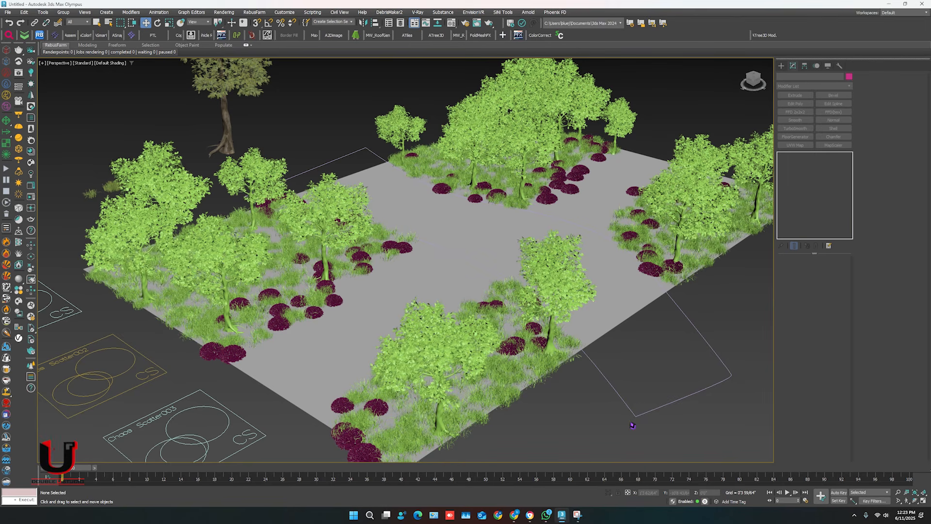
mouse_move(593, 408)
middle_mouse_down()
mouse_move(609, 391)
mouse_move(646, 383)
mouse_move(567, 399)
mouse_move(571, 417)
middle_mouse_up()
scroll(616, 386, "down", 3)
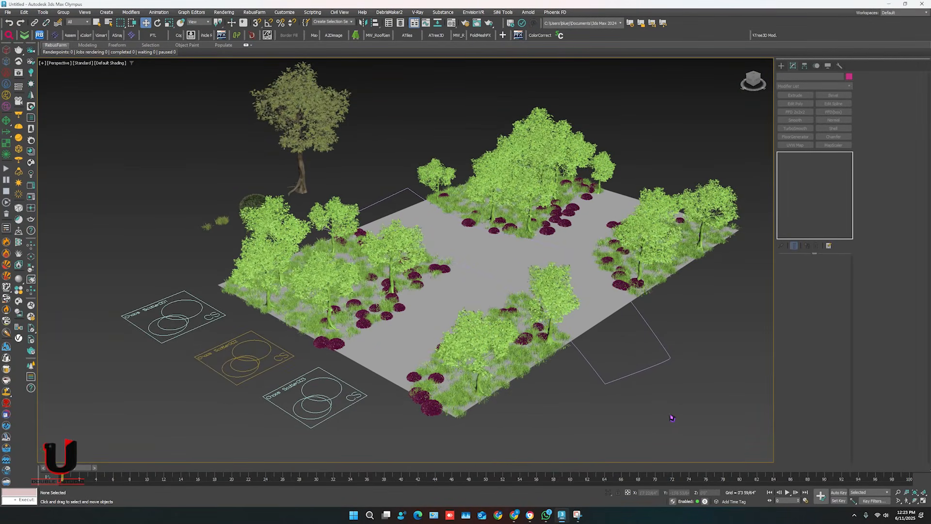